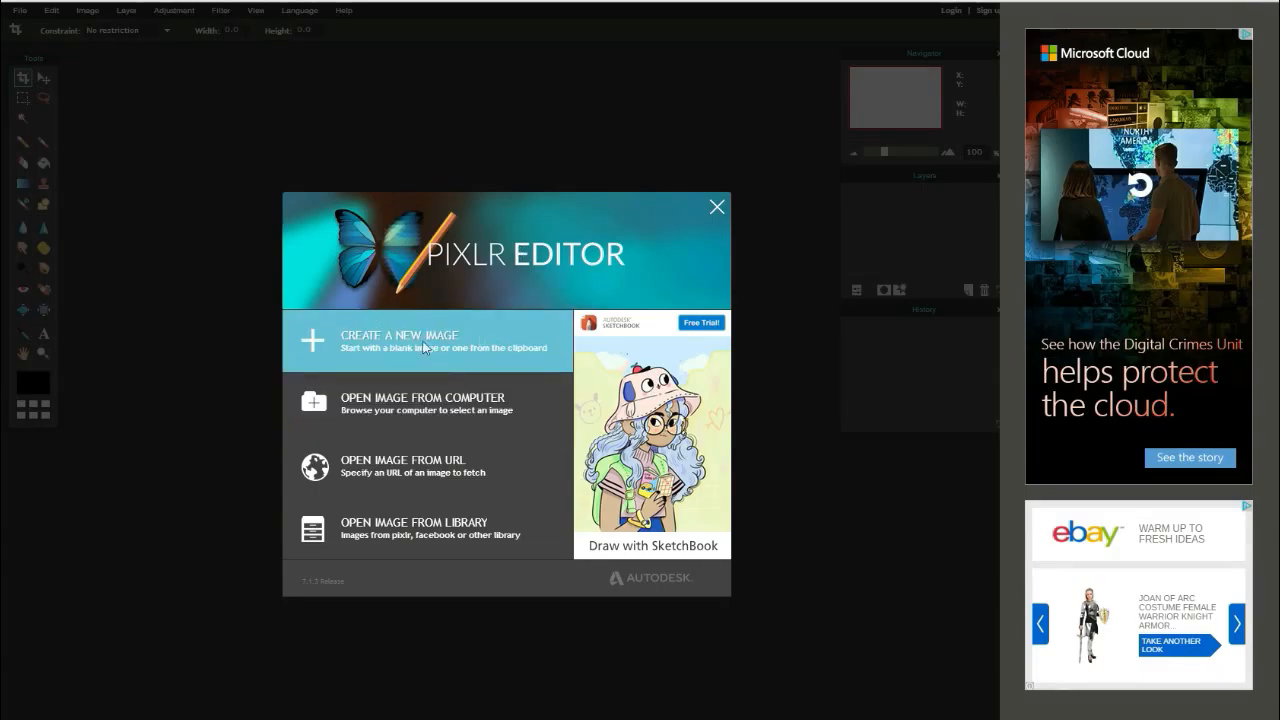
- Create a new transparent image 1280 × 720 px wide
{"action": "left_click", "coordinate": [472, 341]}
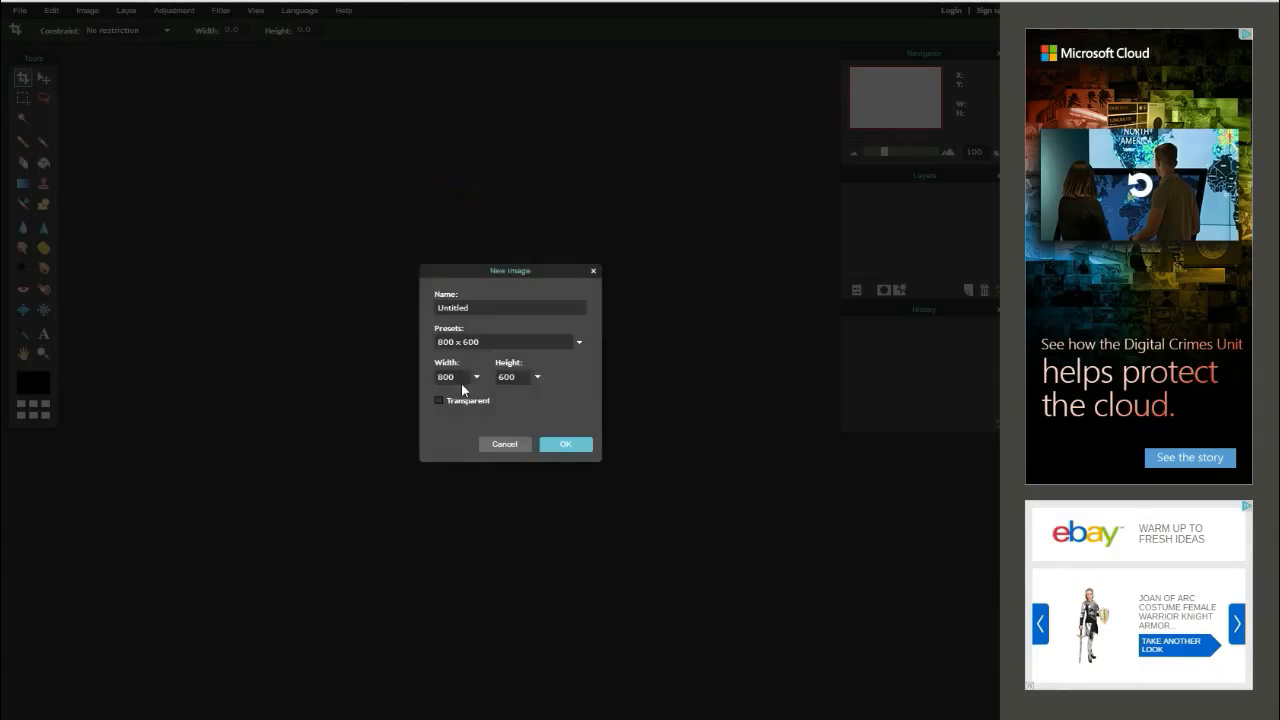
{"action": "type", "text": "1280"}
{"action": "left_click", "coordinate": [439, 398]}
{"action": "left_click", "coordinate": [566, 446]}
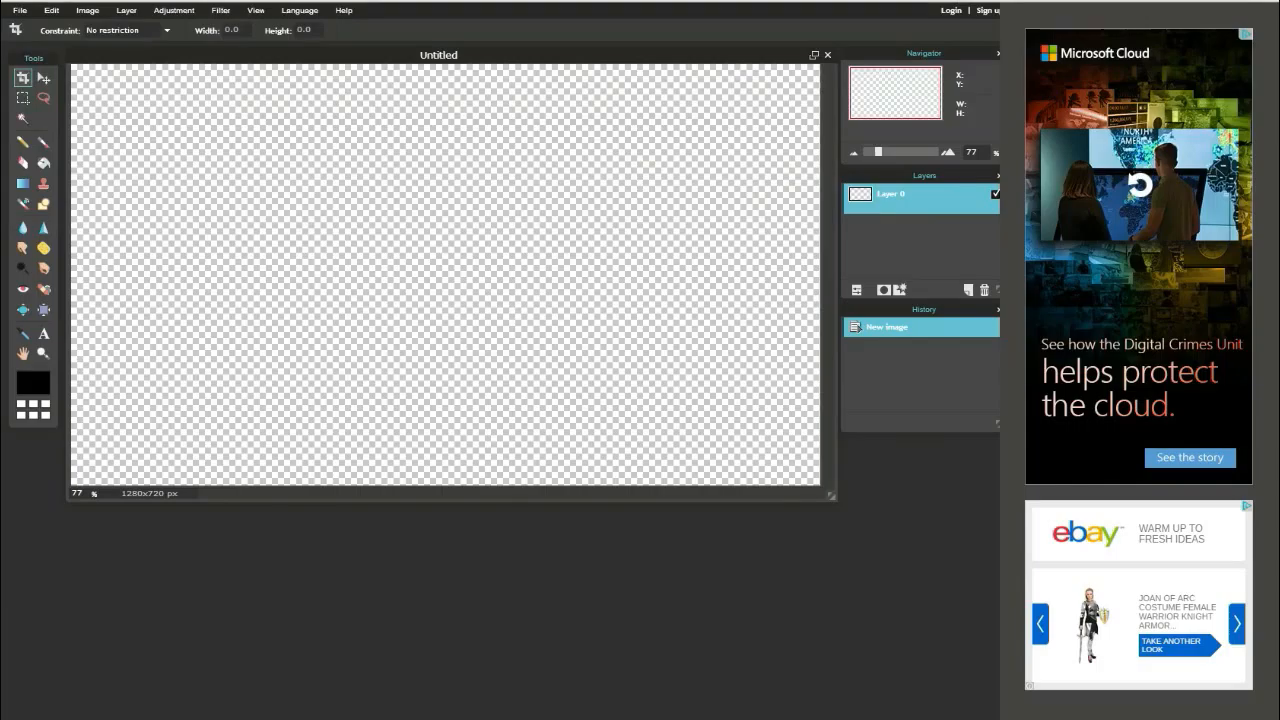
- Open a new browser tab and search Google for blue spectrum
{"action": "key", "text": "ctrl+t"}
{"action": "type", "text": "fgo"}
{"action": "key", "text": "BackSpace"}
{"action": "key", "text": "BackSpace"}
{"action": "key", "text": "BackSpace"}
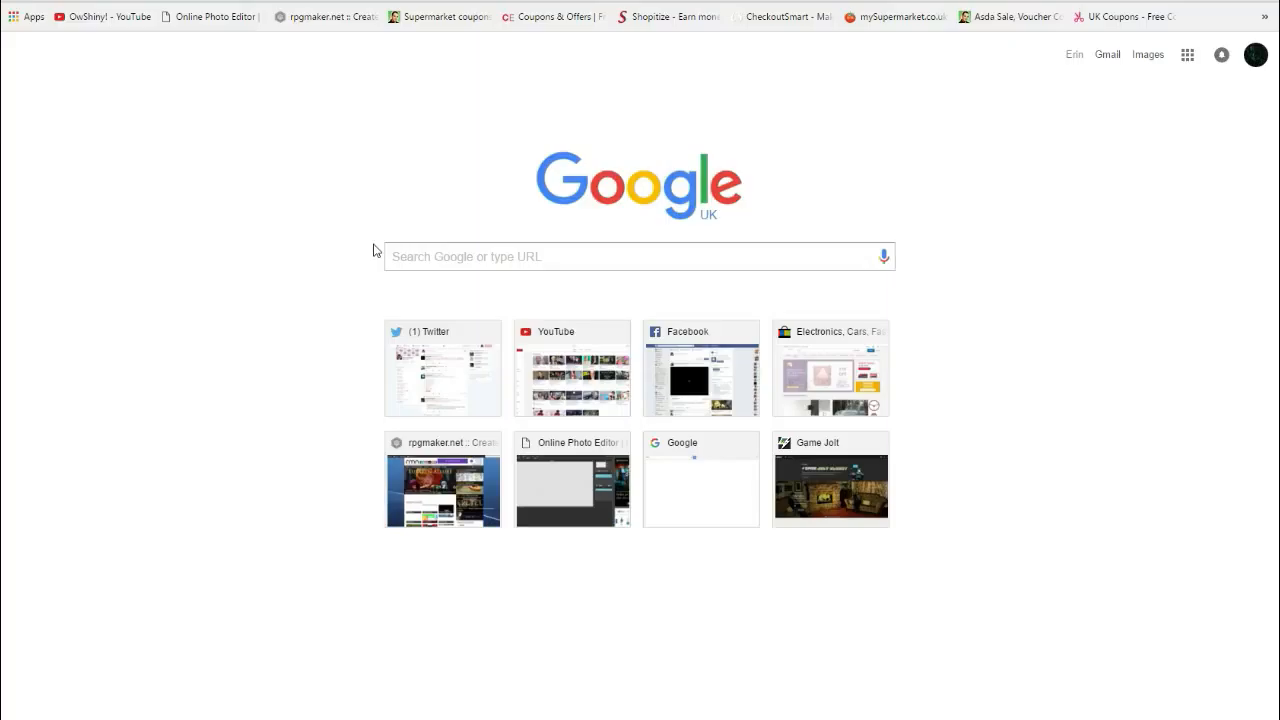
{"action": "type", "text": "blue spectrum"}
{"action": "key", "text": "Return"}
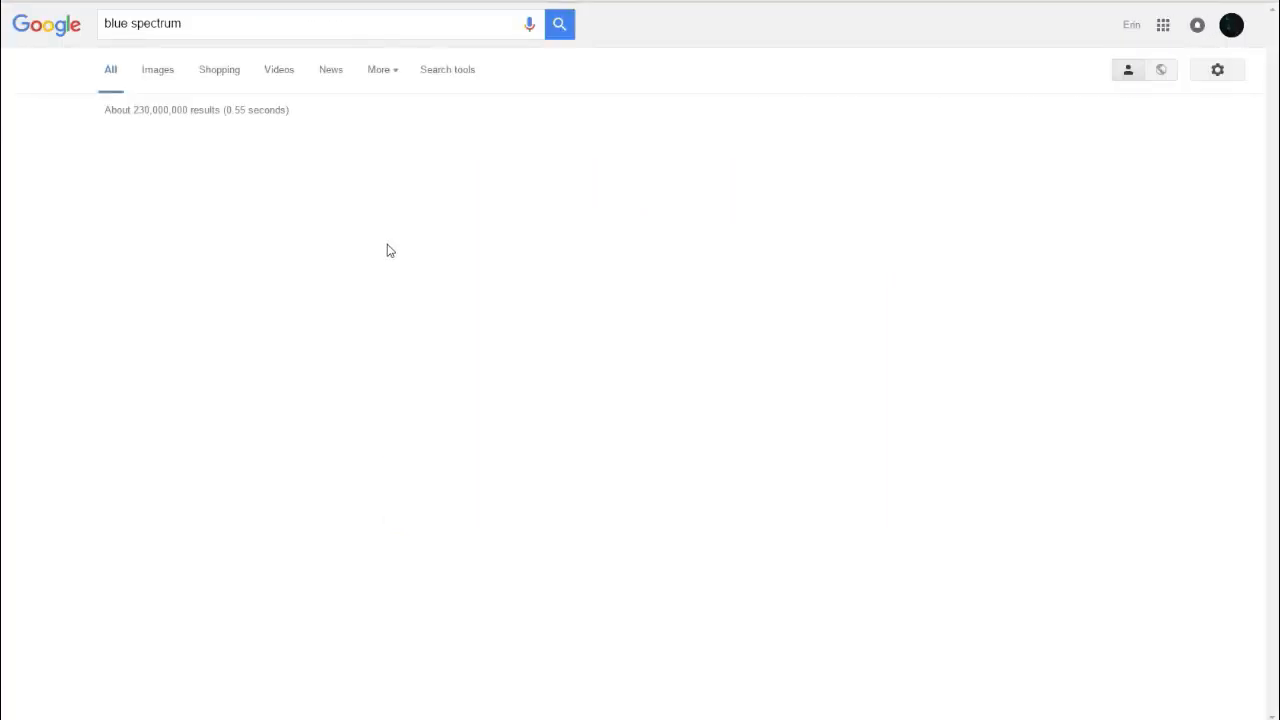
- Switch to image results and open the full-size red-to-blue gradient image
{"action": "left_click", "coordinate": [157, 76]}
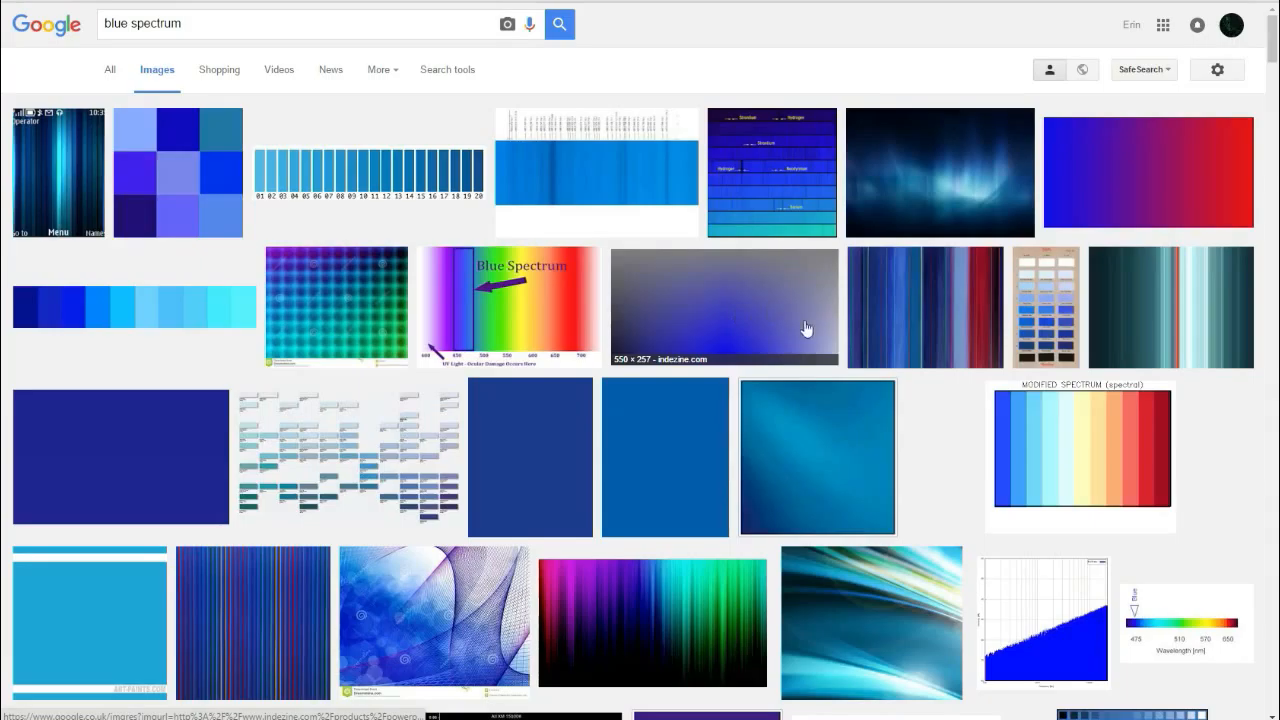
{"action": "left_click", "coordinate": [1150, 208]}
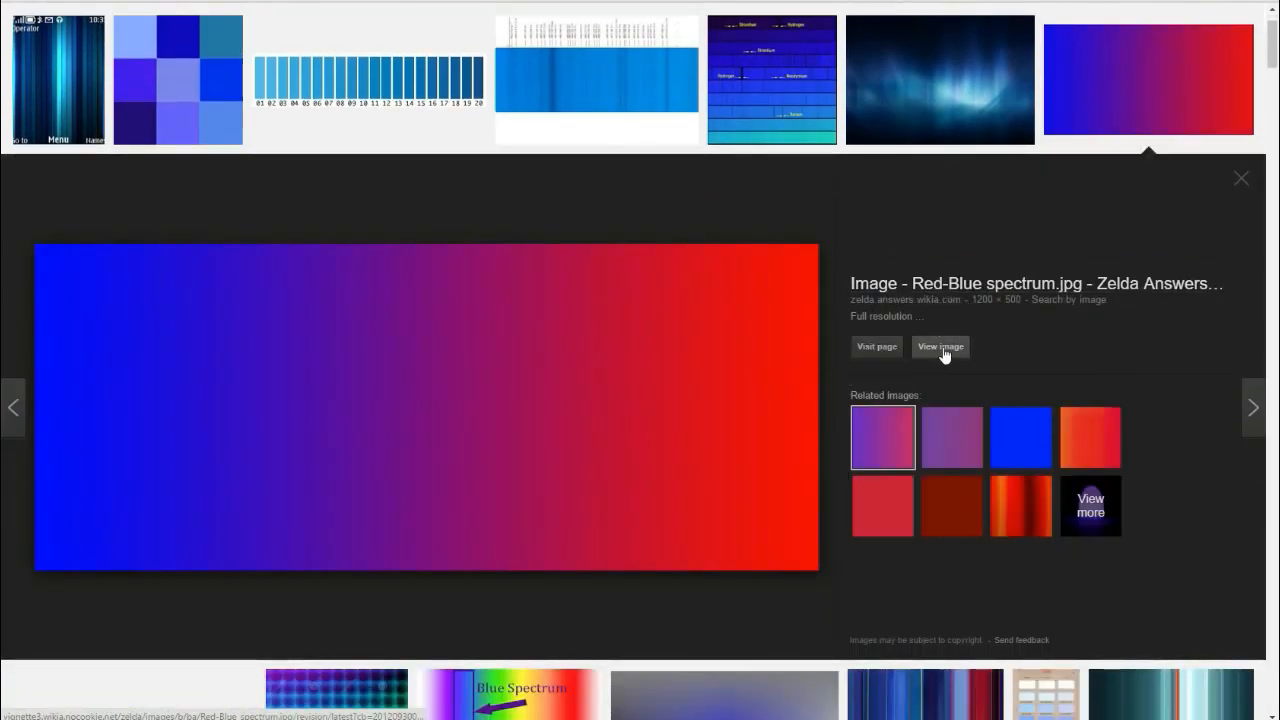
{"action": "left_click", "coordinate": [941, 347]}
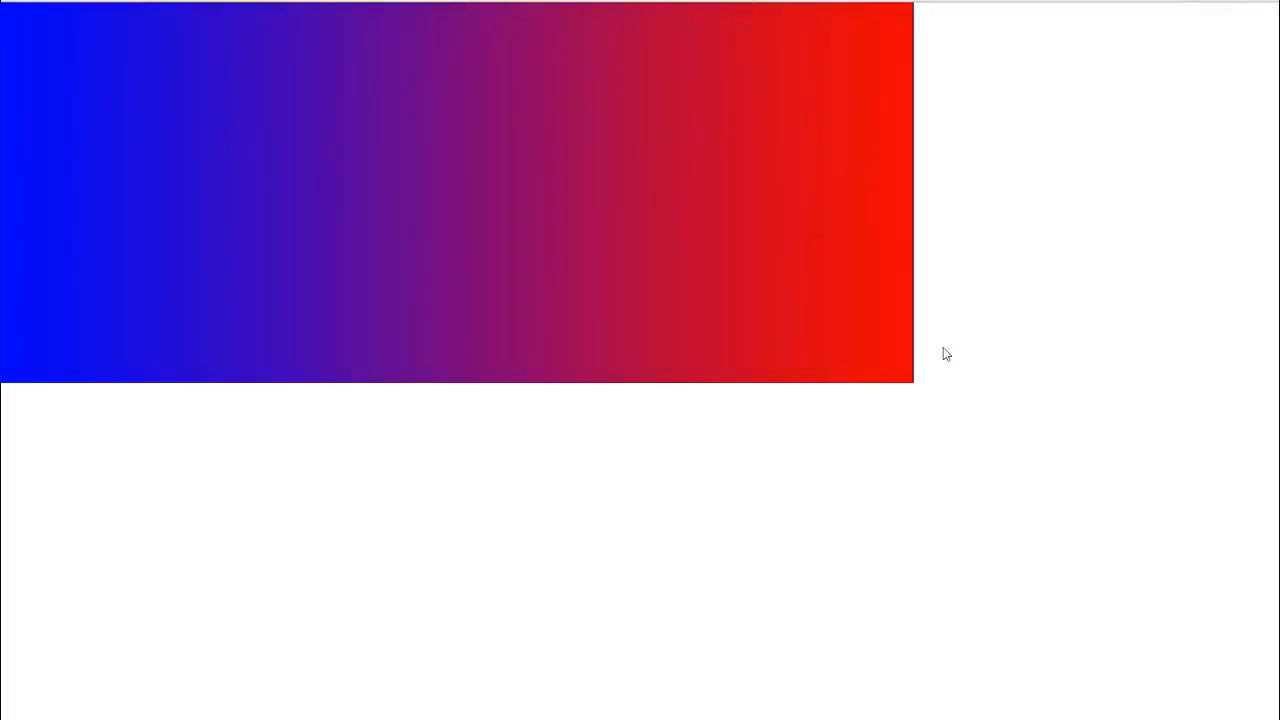
- Save the gradient image as Red-Blue_spectrum.jpg in the Videos folder
{"action": "right_click", "coordinate": [507, 254]}
{"action": "left_click", "coordinate": [572, 281]}
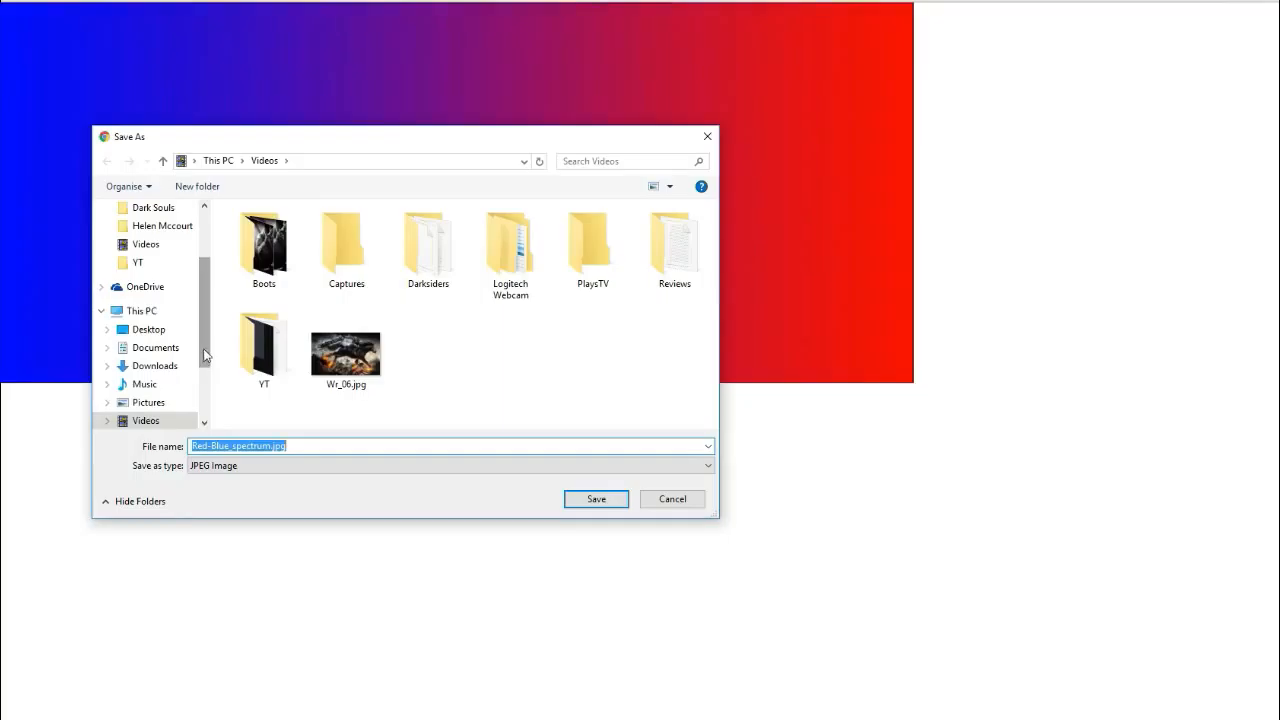
{"action": "left_click_drag", "start_coordinate": [204, 355], "coordinate": [204, 362]}
{"action": "scroll", "coordinate": [177, 406], "scroll_direction": "up", "scroll_amount": 1}
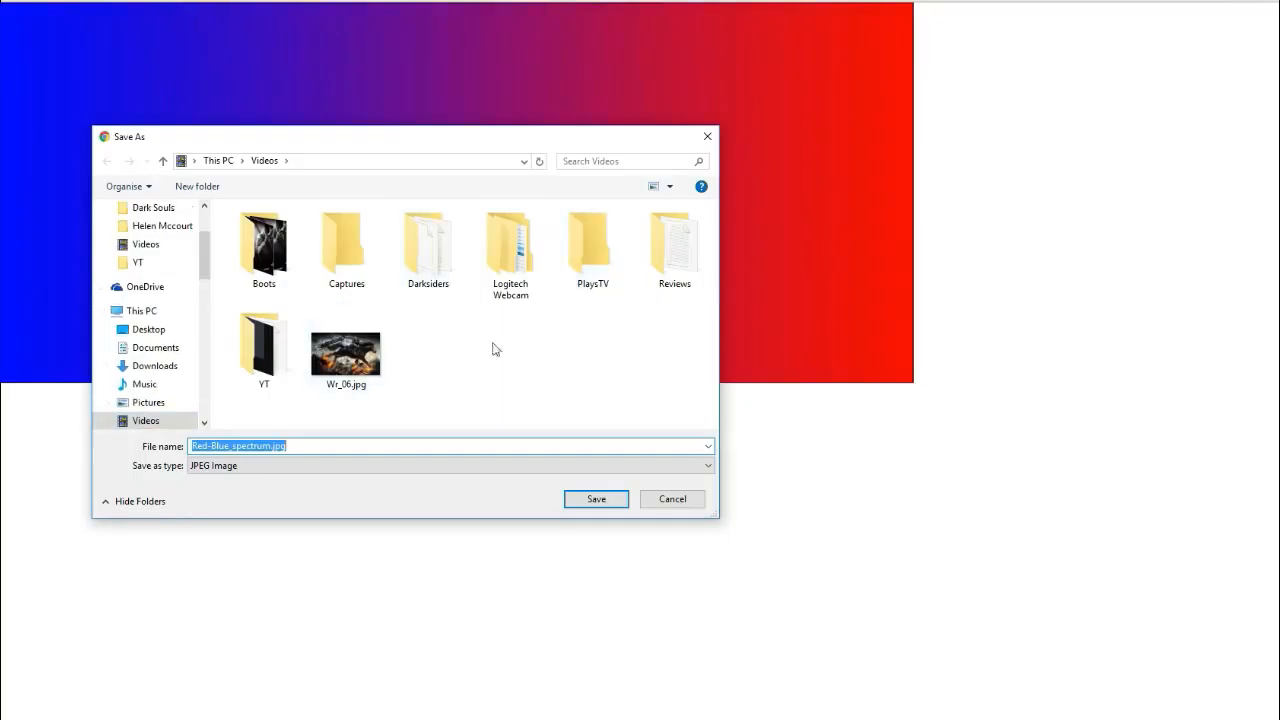
{"action": "left_click", "coordinate": [596, 499]}
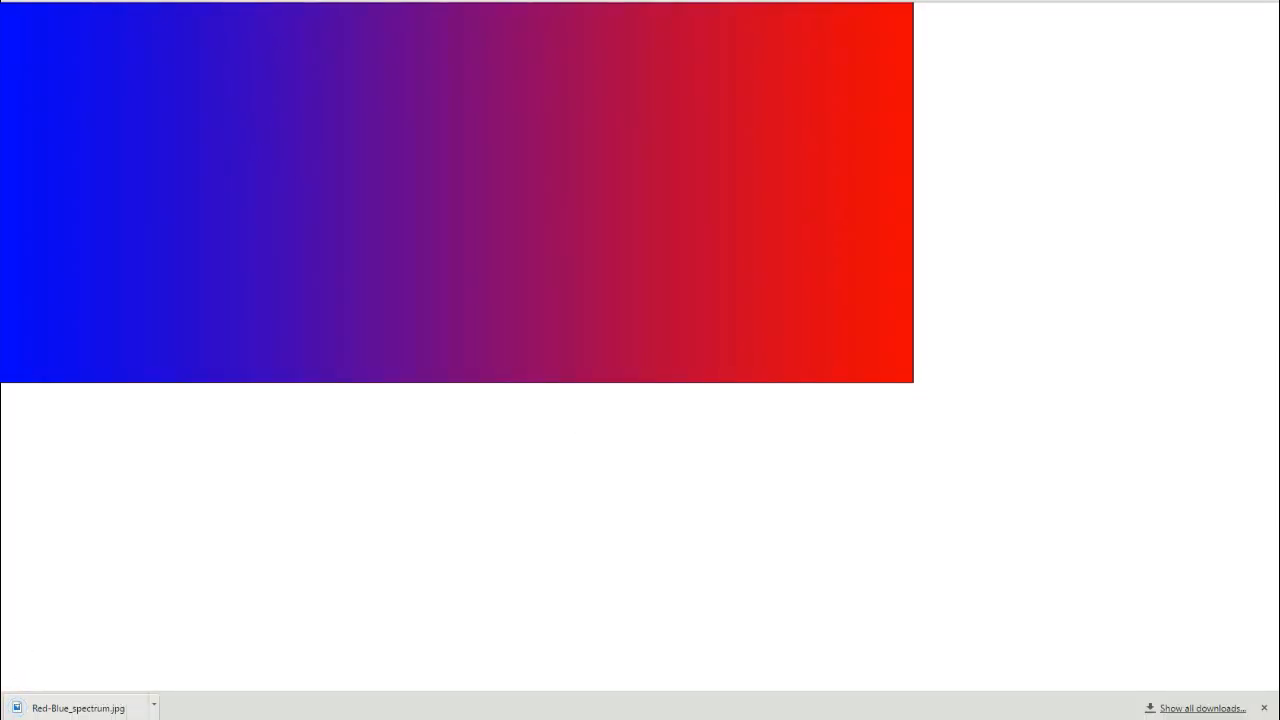
- Return to the Pixlr tab and open Red-Blue_spectrum.jpg from the Videos folder
{"action": "left_click", "coordinate": [490, 1]}
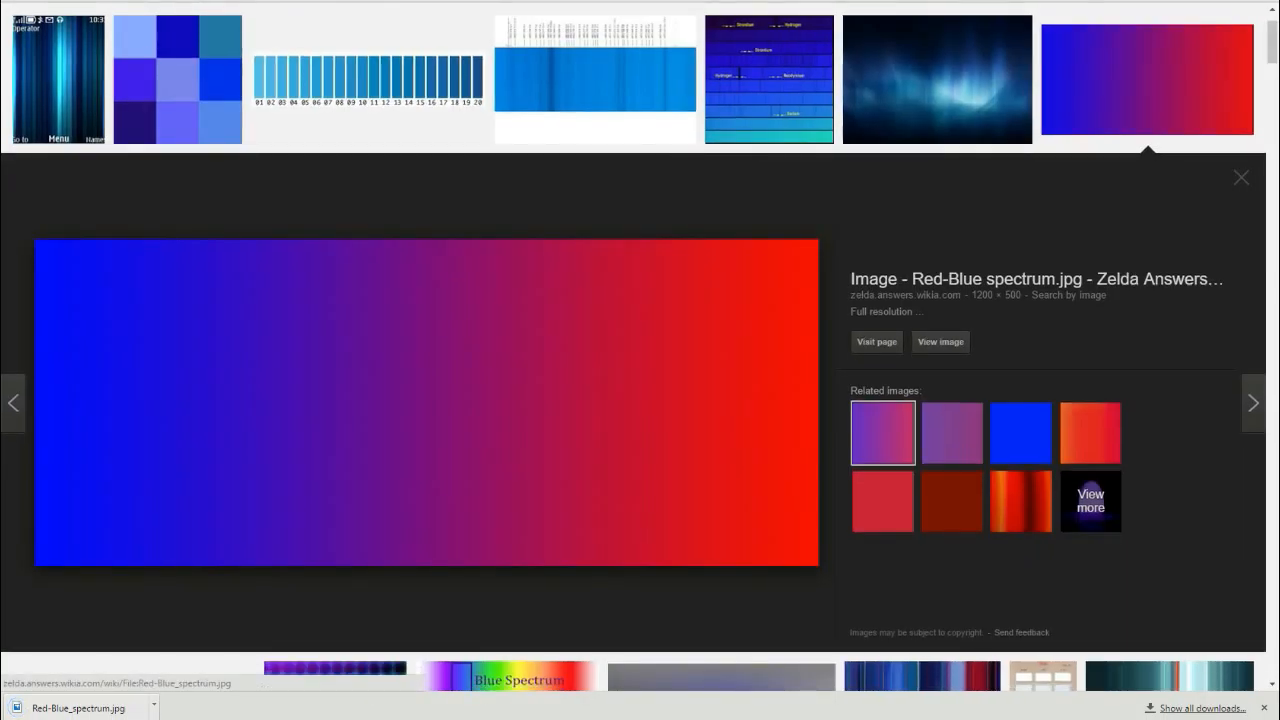
{"action": "left_click", "coordinate": [415, 1]}
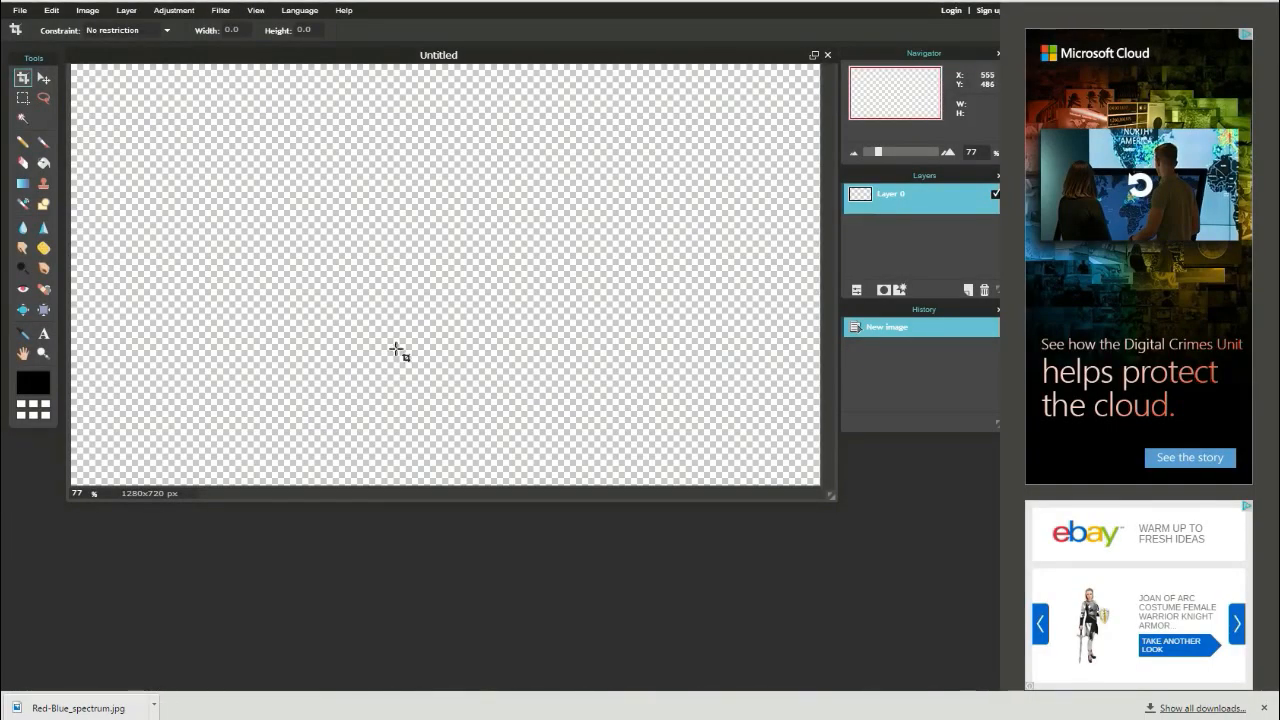
{"action": "left_click", "coordinate": [20, 12]}
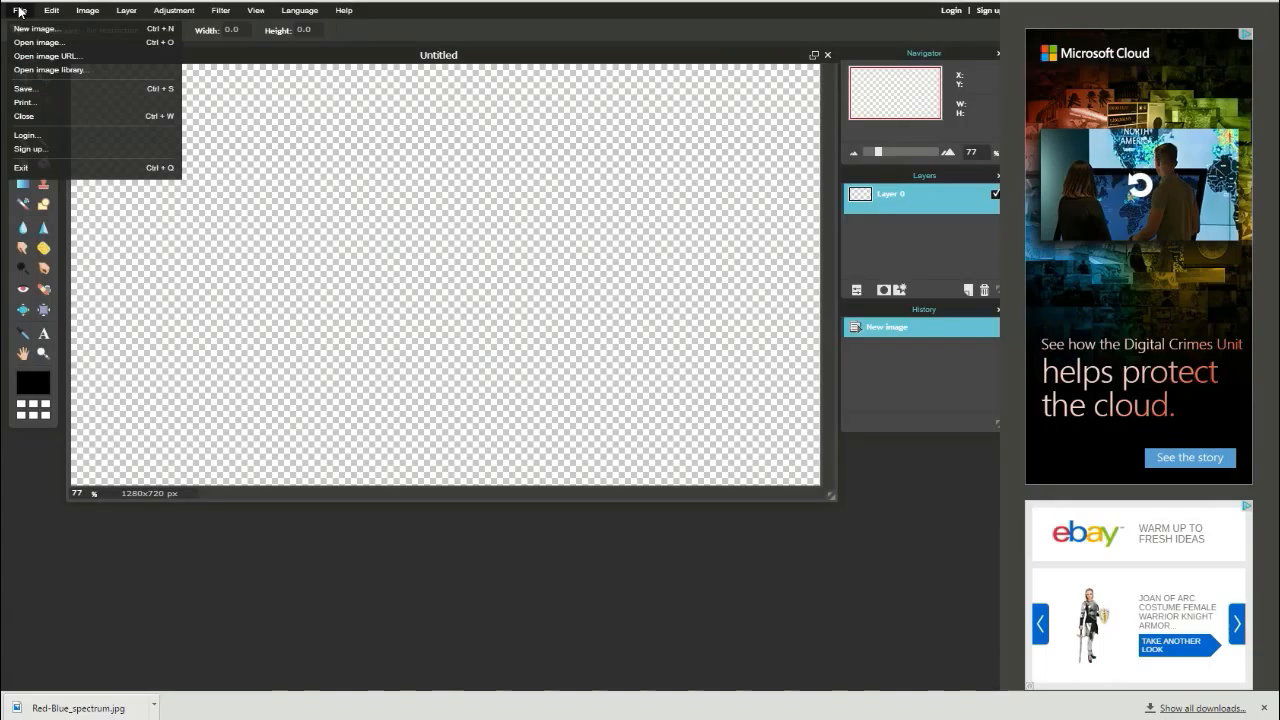
{"action": "left_click", "coordinate": [62, 43]}
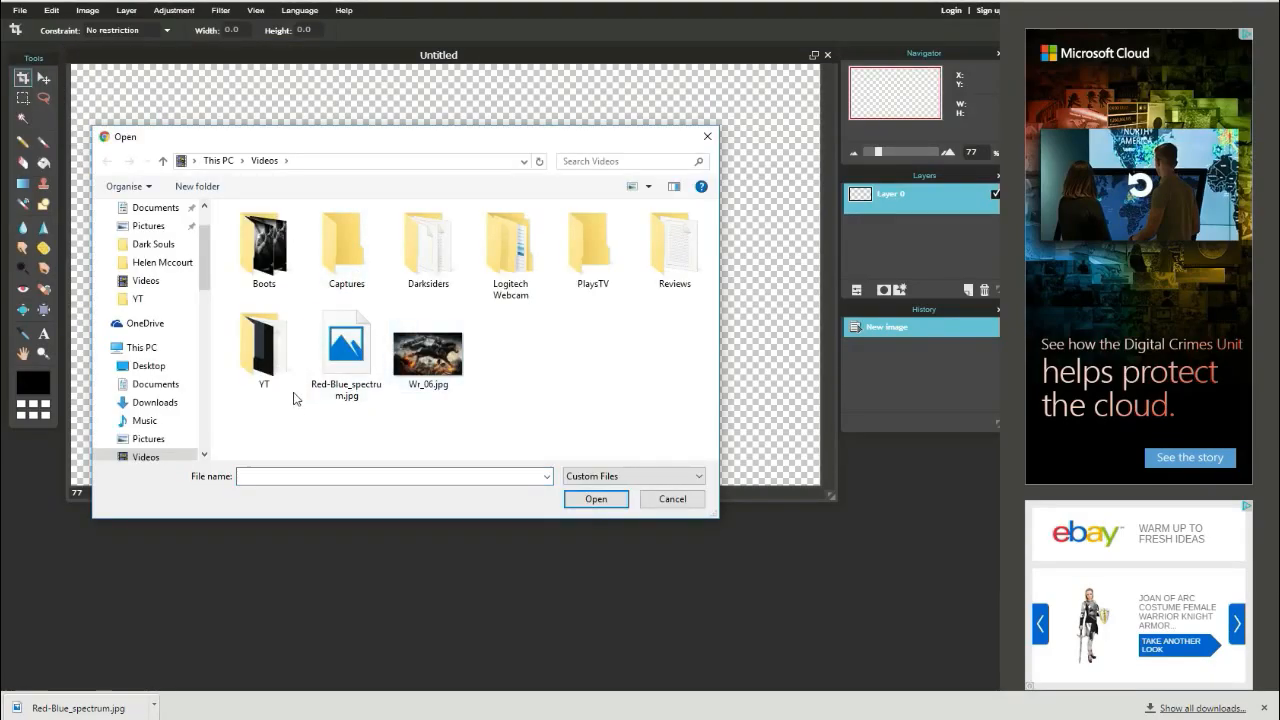
{"action": "double_click", "coordinate": [345, 362]}
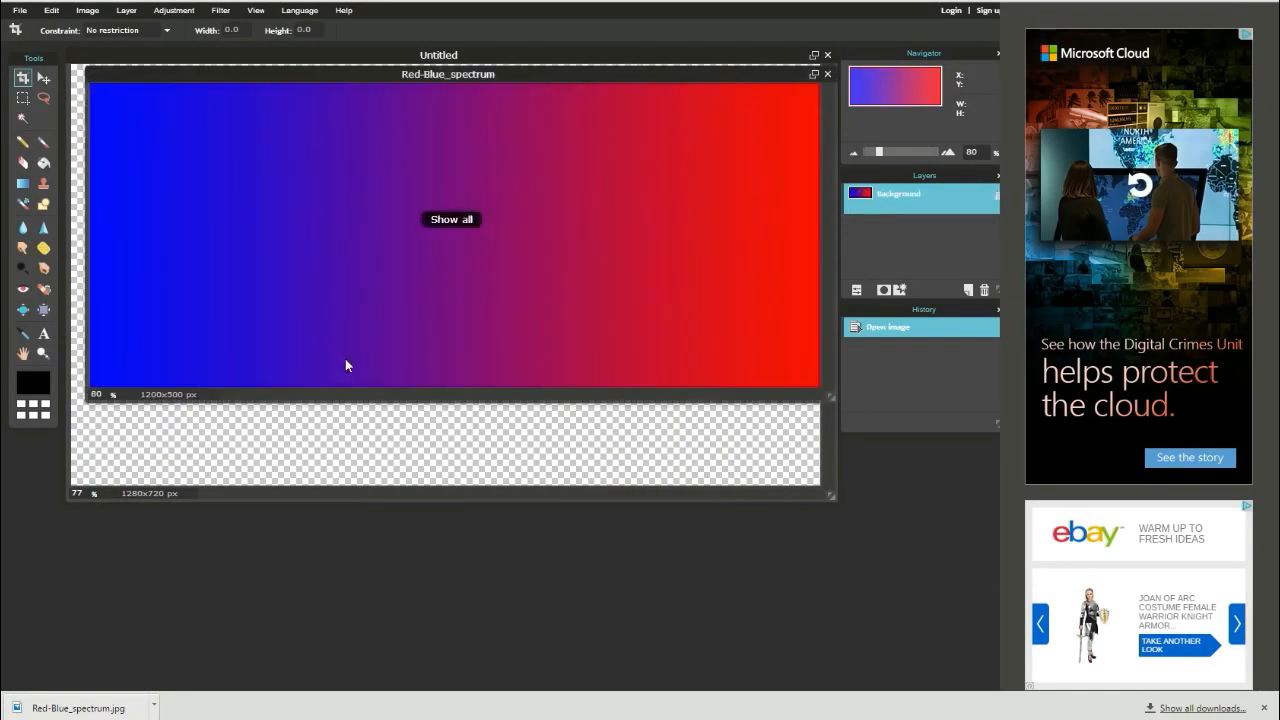
- Copy the whole spectrum image and paste it as a new layer into the Untitled canvas
{"action": "left_click_drag", "start_coordinate": [561, 75], "coordinate": [557, 297]}
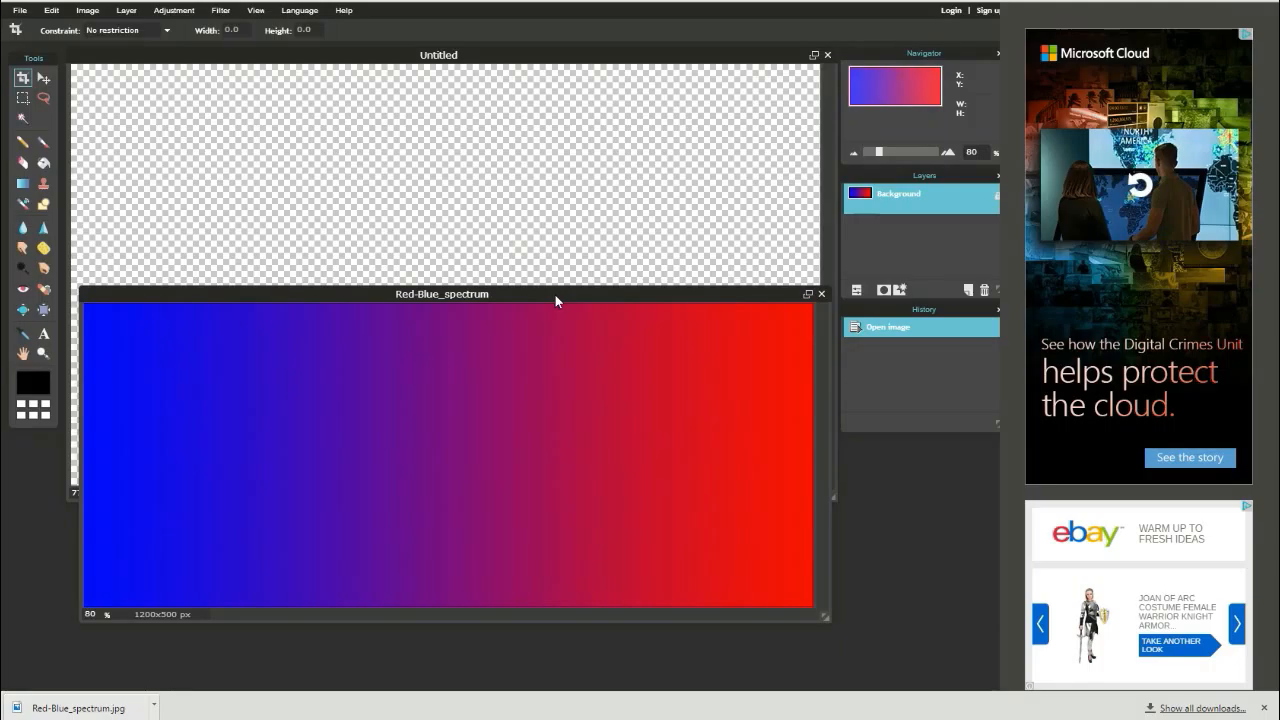
{"action": "key", "text": "ctrl+a"}
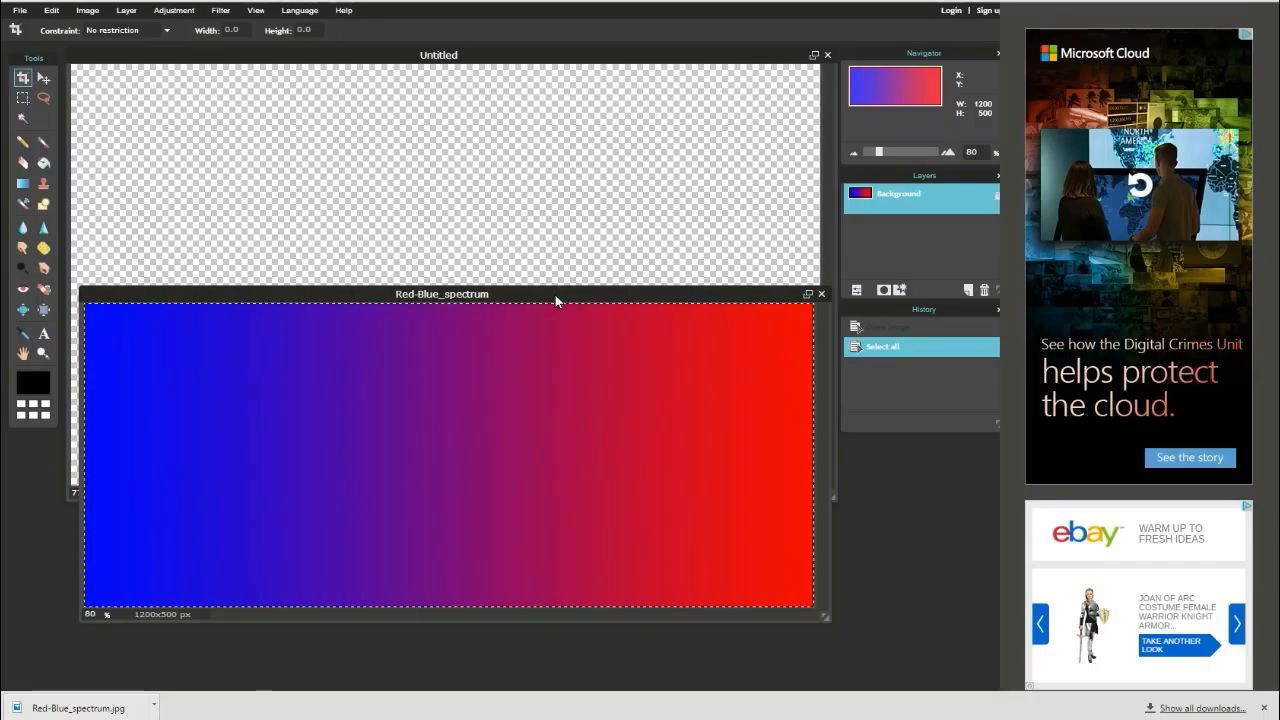
{"action": "key", "text": "ctrl+c"}
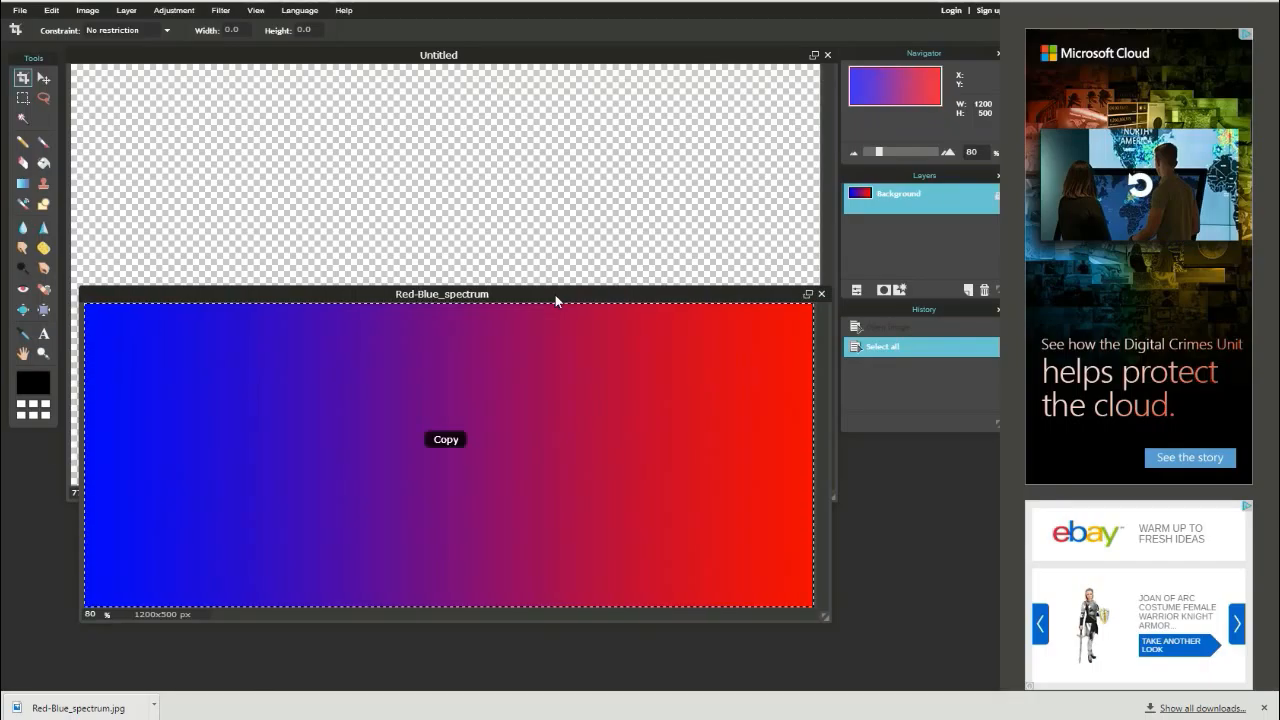
{"action": "left_click", "coordinate": [582, 60]}
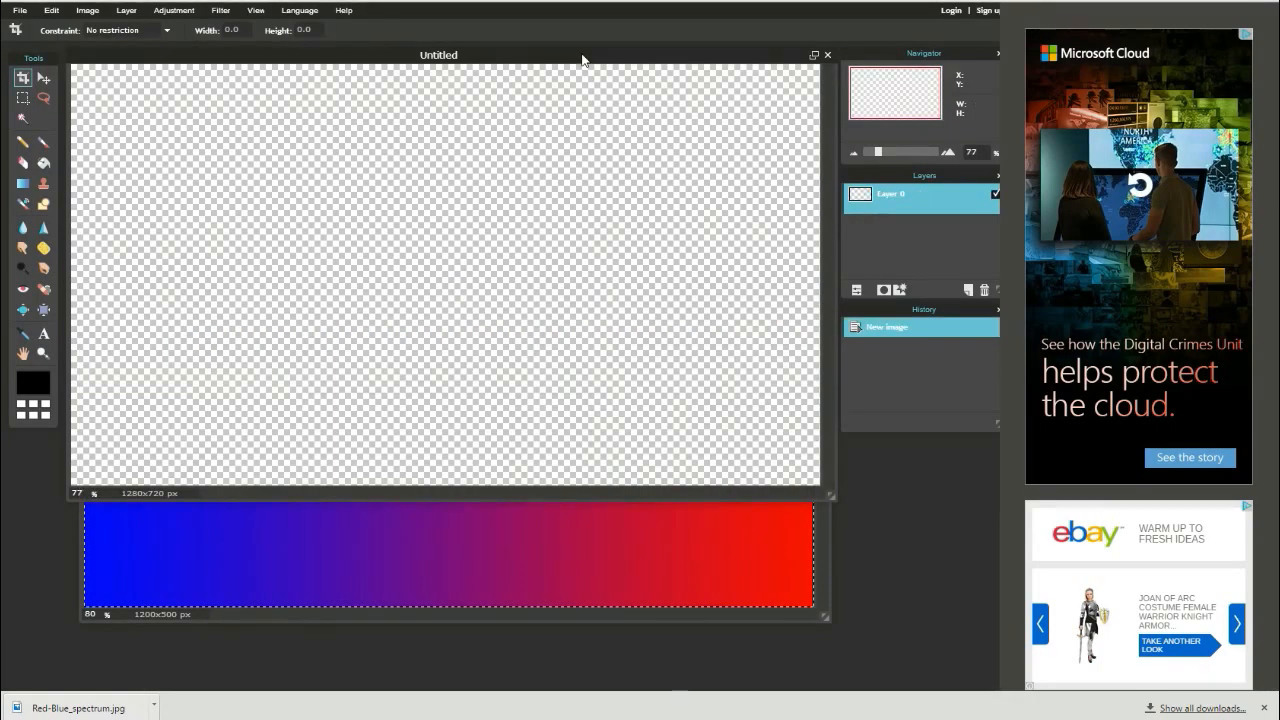
{"action": "key", "text": "ctrl+v"}
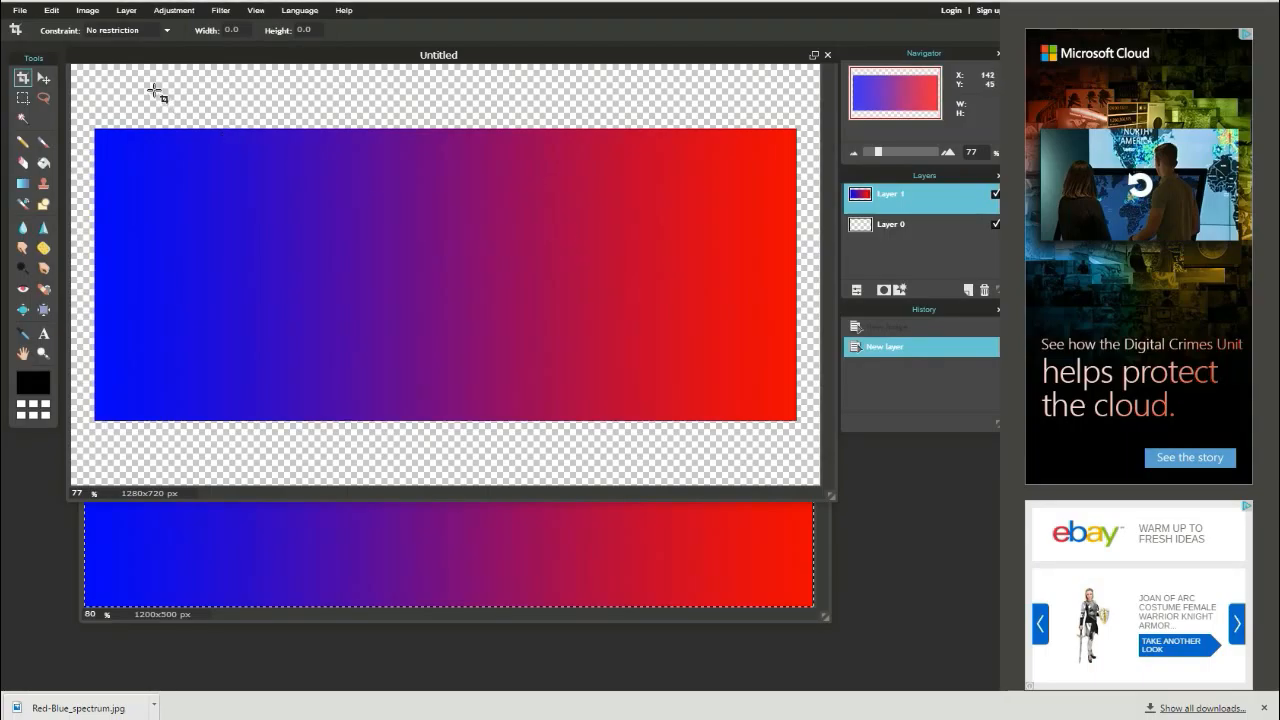
- Free-transform the pasted gradient layer to stretch it over the entire canvas and apply the change
{"action": "left_click", "coordinate": [52, 11]}
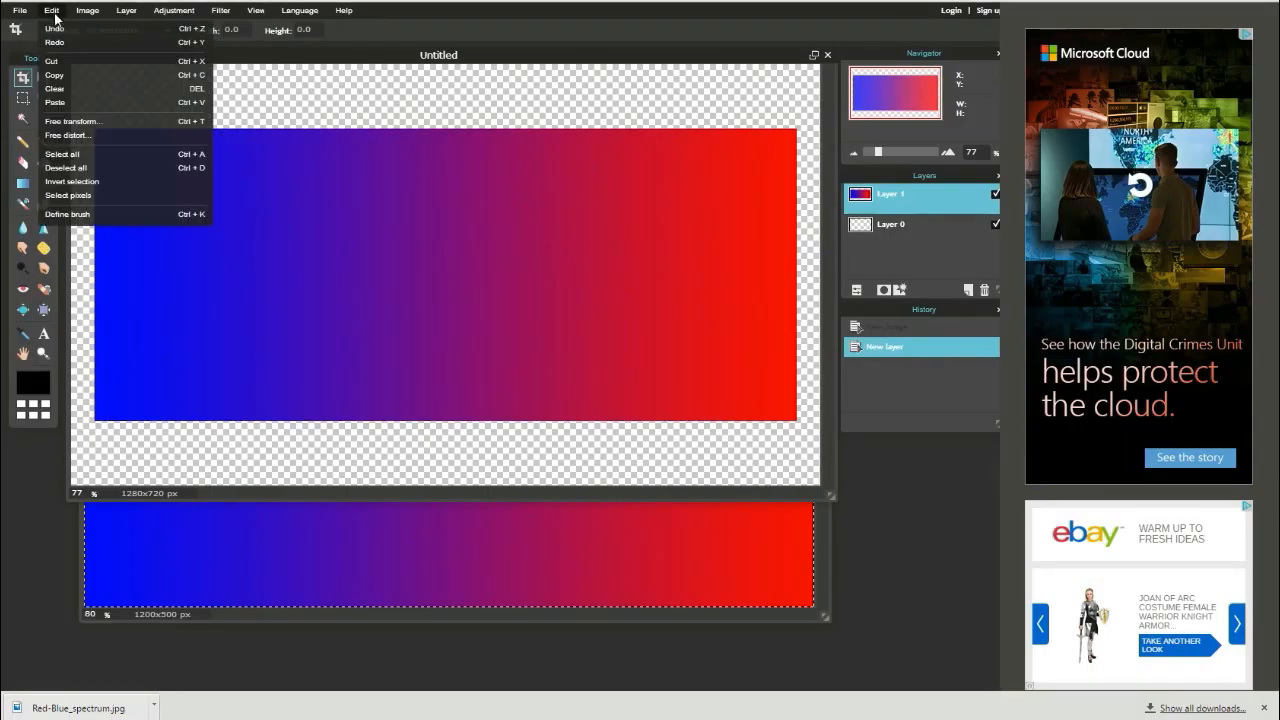
{"action": "left_click", "coordinate": [112, 120]}
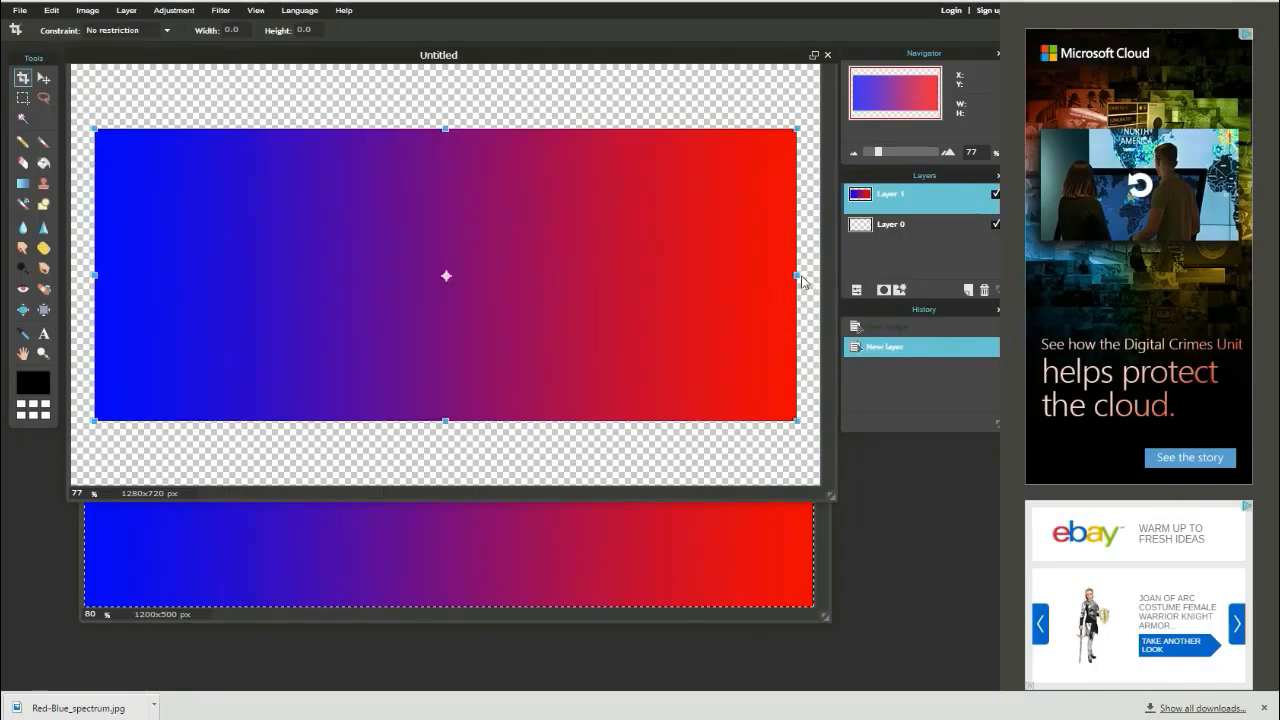
{"action": "left_click_drag", "start_coordinate": [791, 131], "coordinate": [898, 53]}
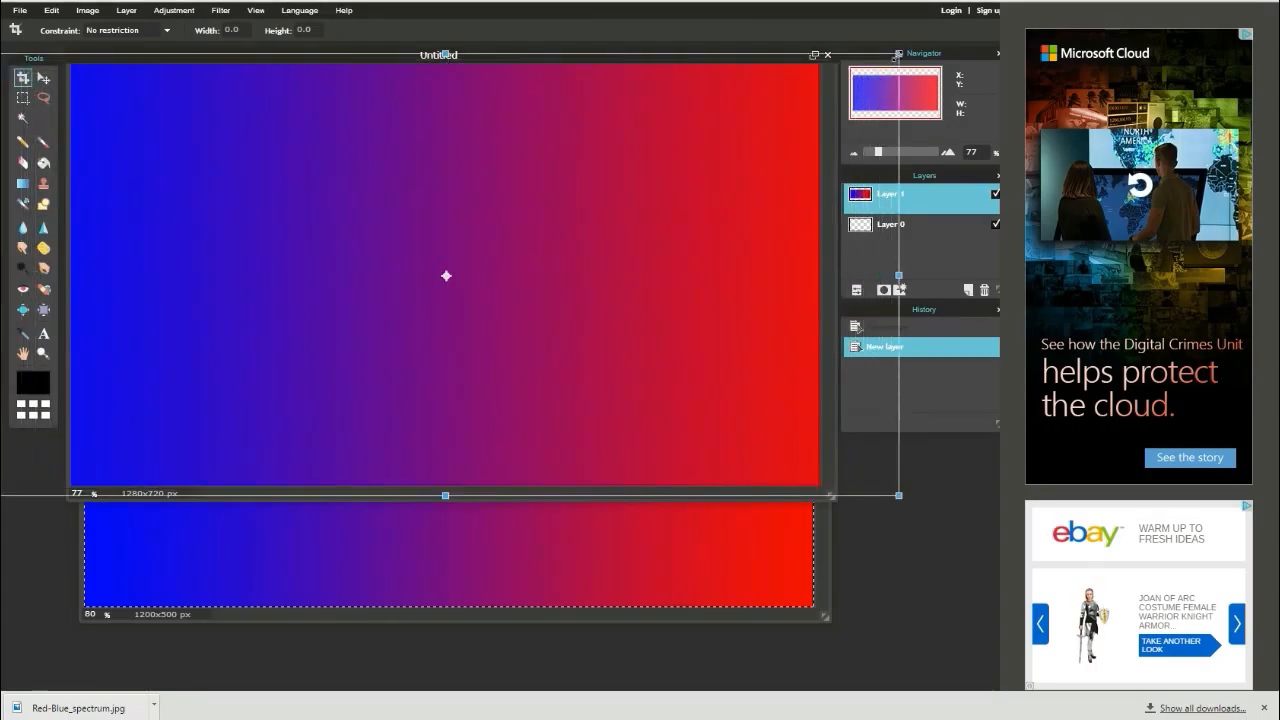
{"action": "mouse_move", "coordinate": [547, 276]}
{"action": "left_mouse_down"}
{"action": "mouse_move", "coordinate": [329, 263]}
{"action": "mouse_move", "coordinate": [423, 280]}
{"action": "mouse_move", "coordinate": [574, 276]}
{"action": "mouse_move", "coordinate": [548, 271]}
{"action": "left_mouse_up"}
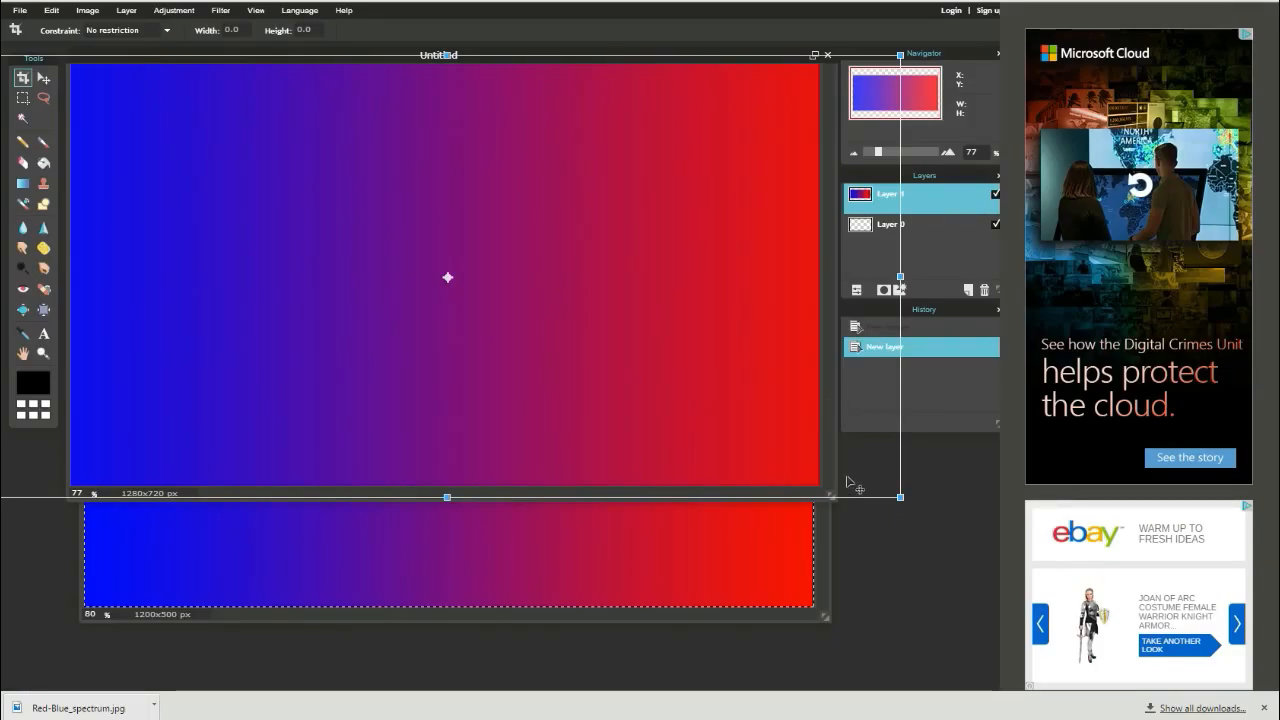
{"action": "left_click", "coordinate": [914, 566]}
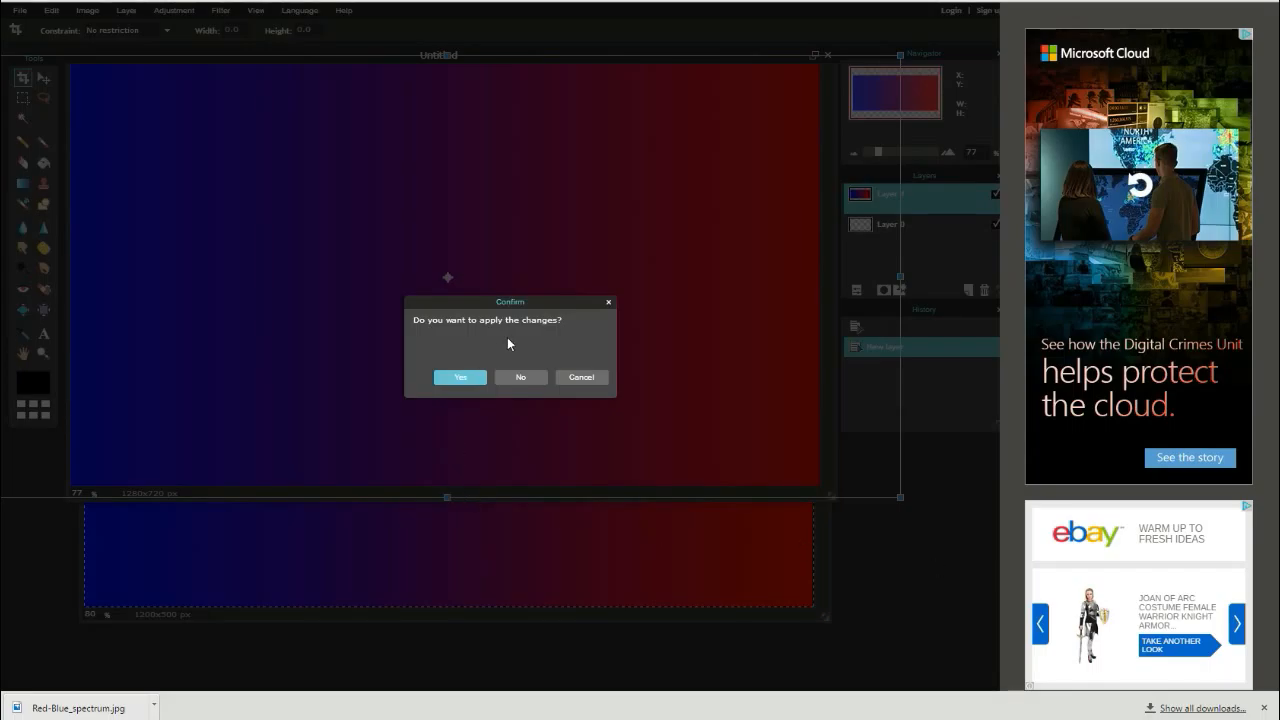
{"action": "left_click", "coordinate": [462, 376]}
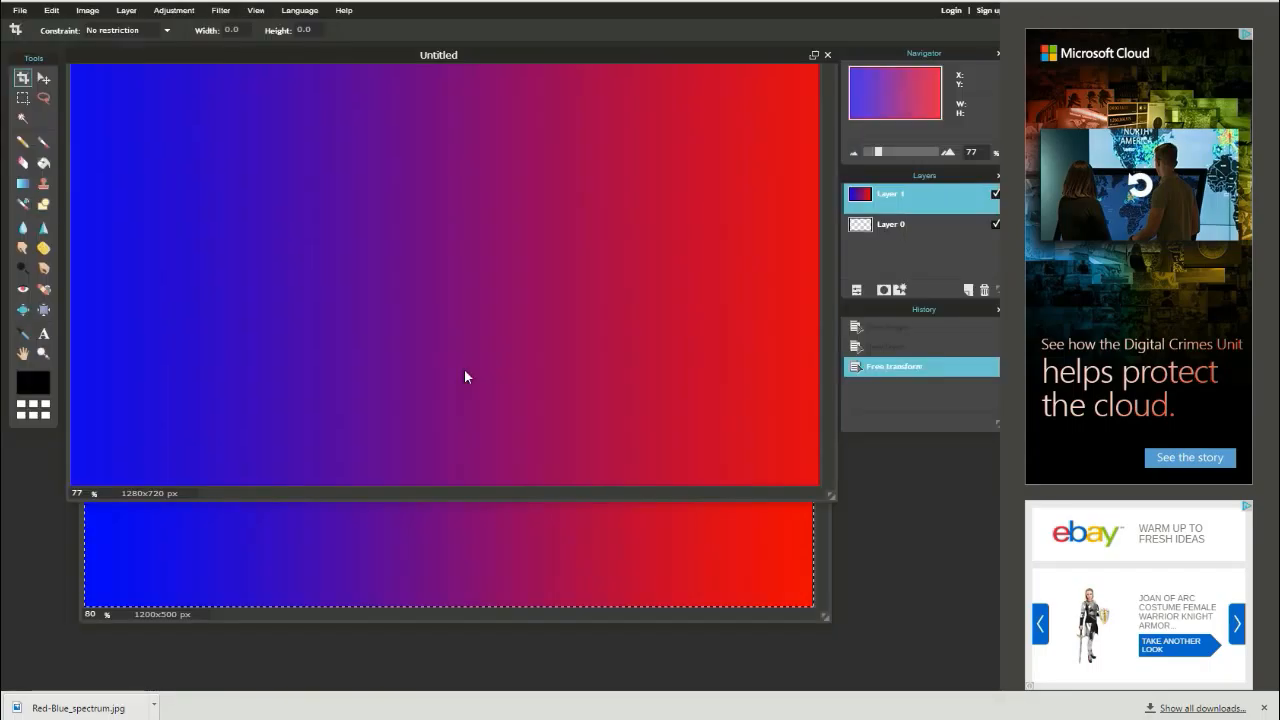
- Close the Red-Blue_spectrum image without saving it
{"action": "left_click", "coordinate": [822, 585]}
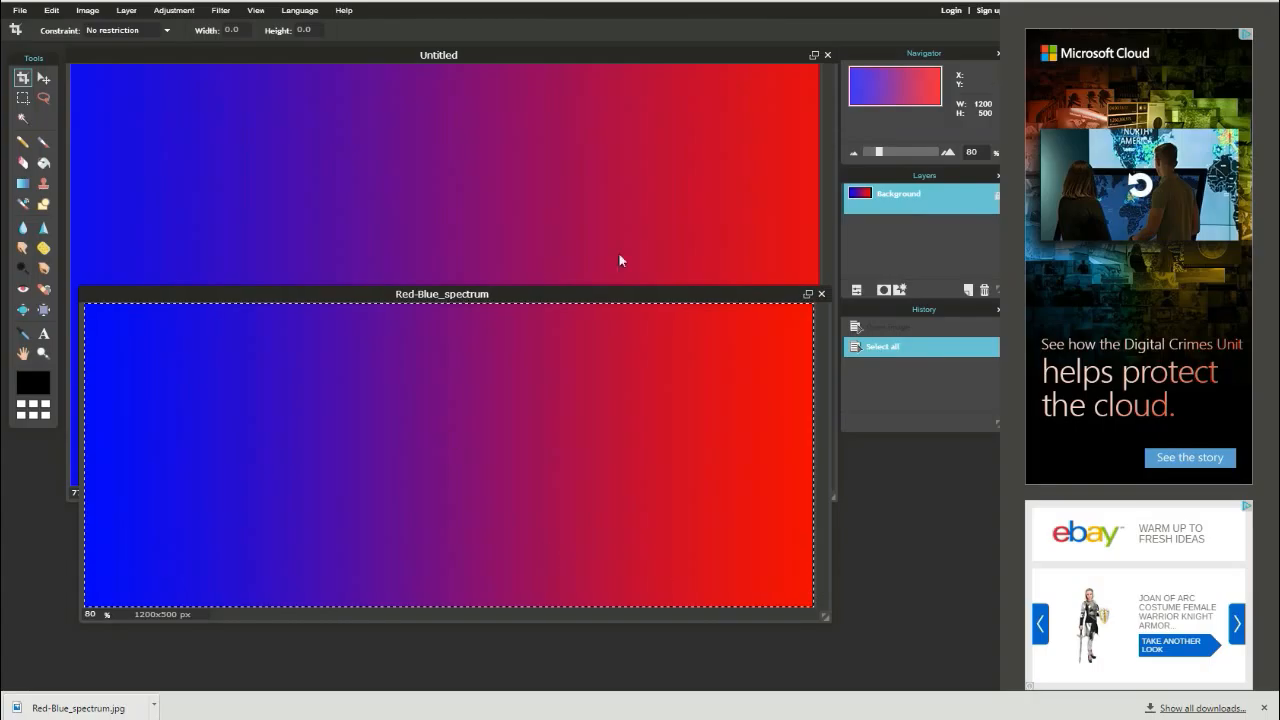
{"action": "left_click", "coordinate": [821, 294]}
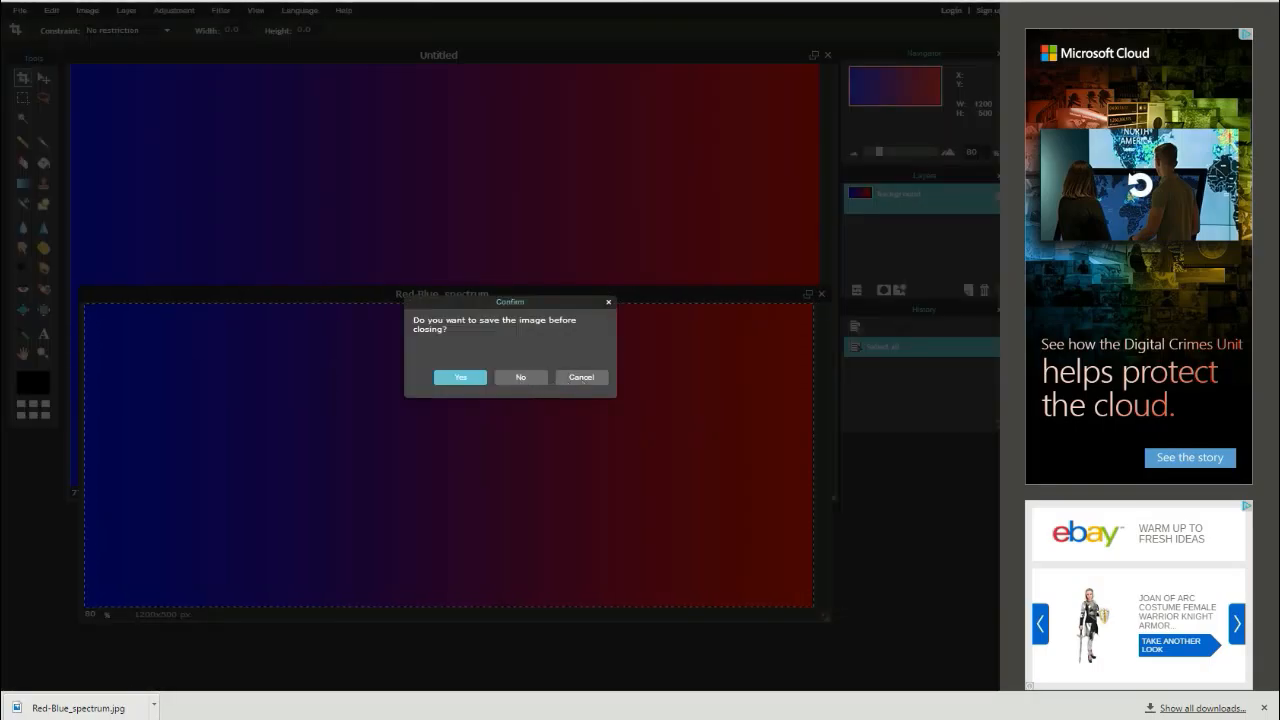
{"action": "left_click", "coordinate": [520, 377]}
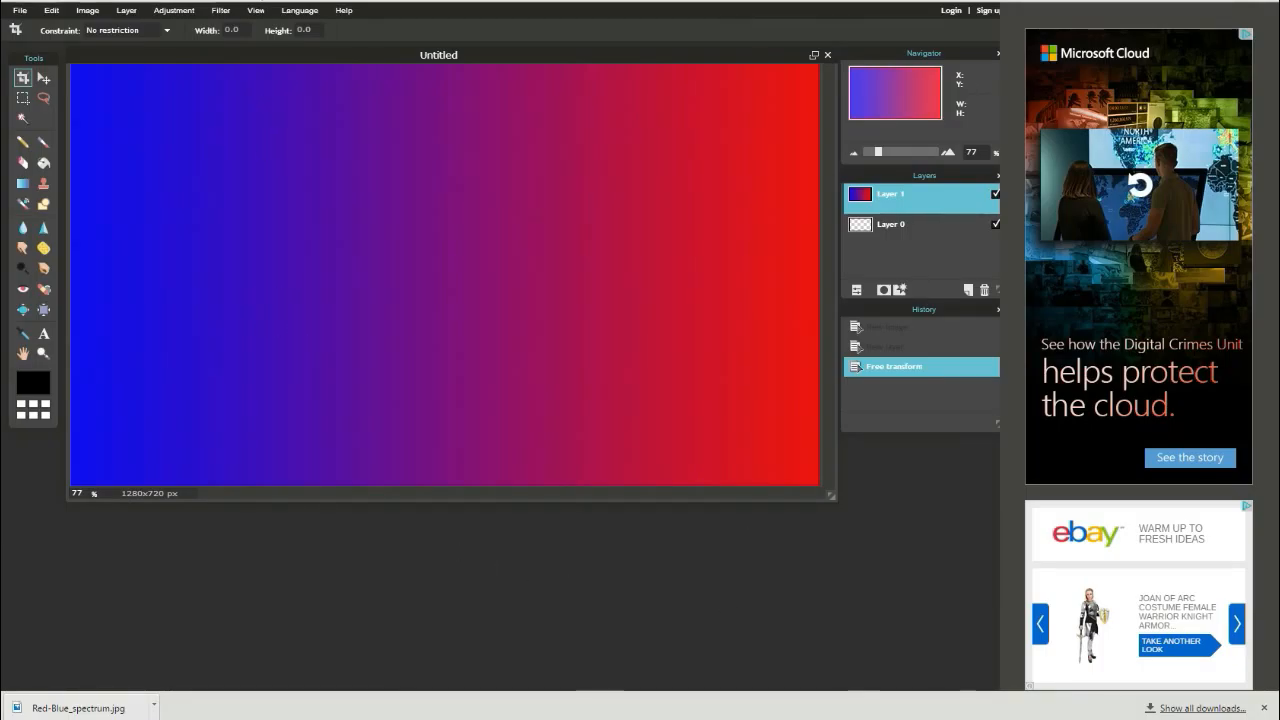
- Switch to the browser and search Google Images for smiley face png
{"action": "left_click", "coordinate": [395, 2]}
{"action": "scroll", "coordinate": [358, 108], "scroll_direction": "up", "scroll_amount": 2}
{"action": "left_click_drag", "start_coordinate": [214, 23], "coordinate": [44, 45]}
{"action": "key", "text": "BackSpace"}
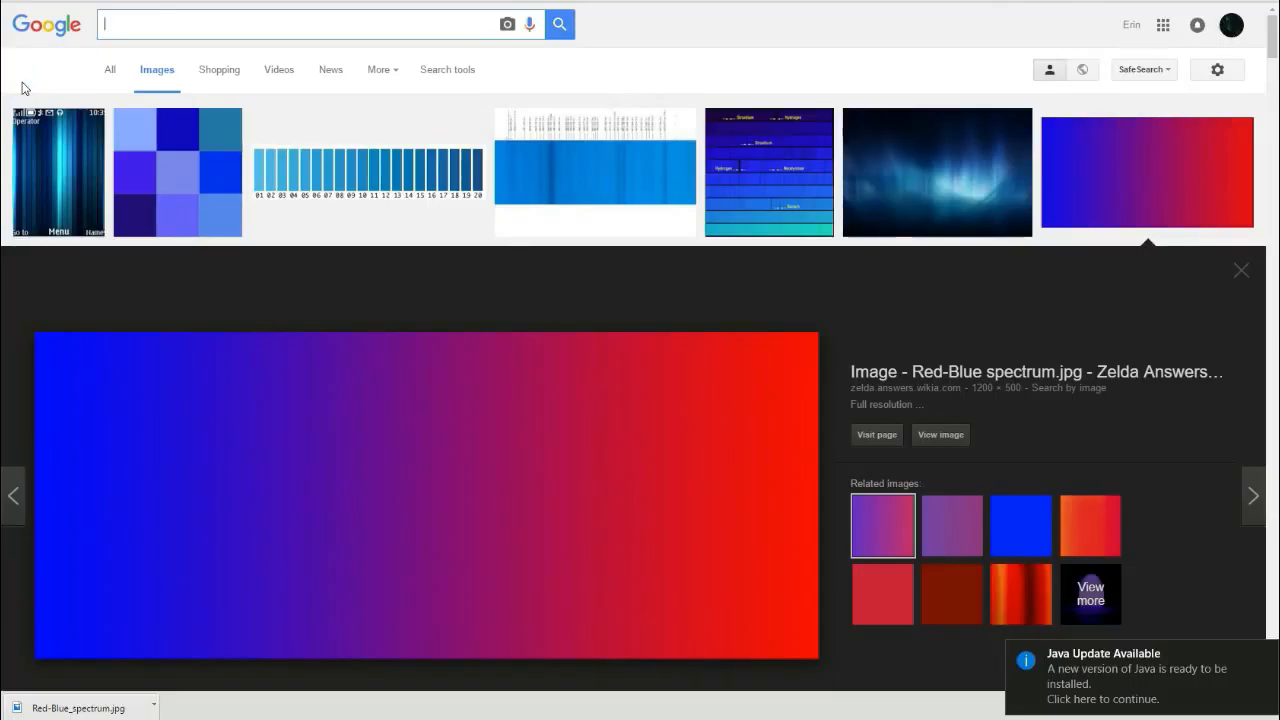
{"action": "type", "text": "s"}
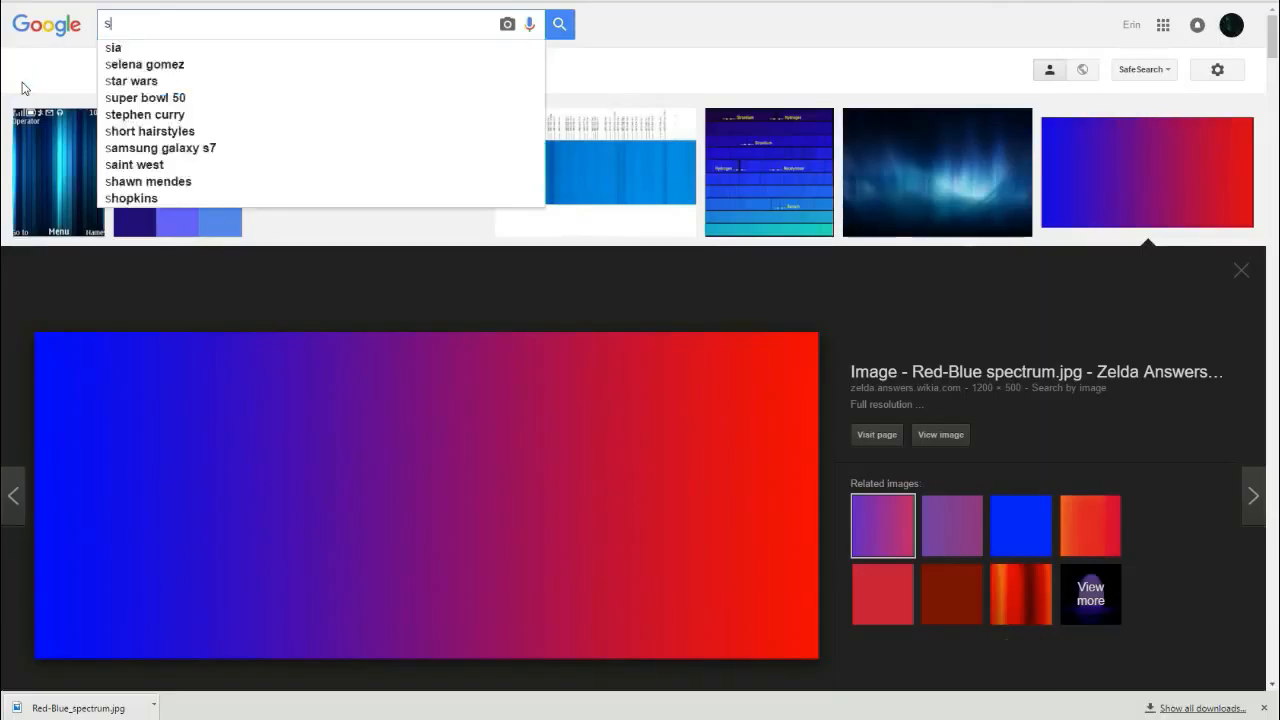
{"action": "type", "text": "miley face png"}
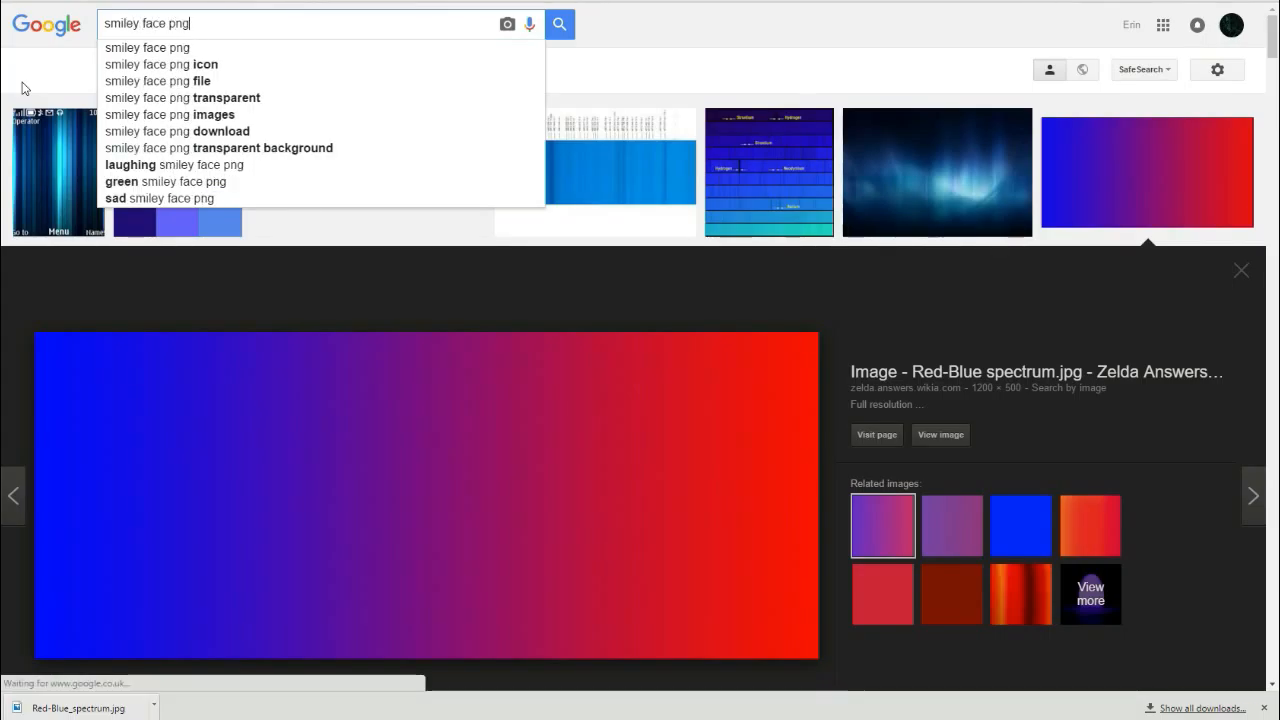
{"action": "key", "text": "Return"}
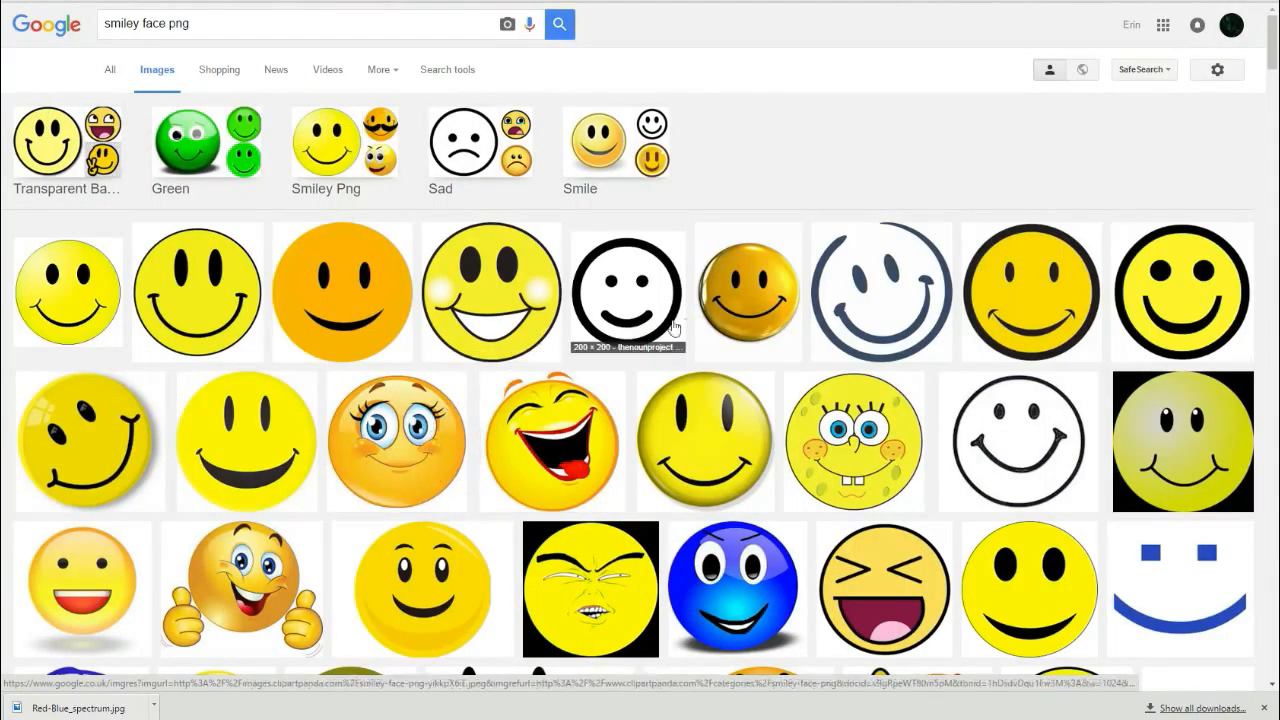
- Open the full-size dark blue outlined smiley face image from the results
{"action": "left_click", "coordinate": [869, 296]}
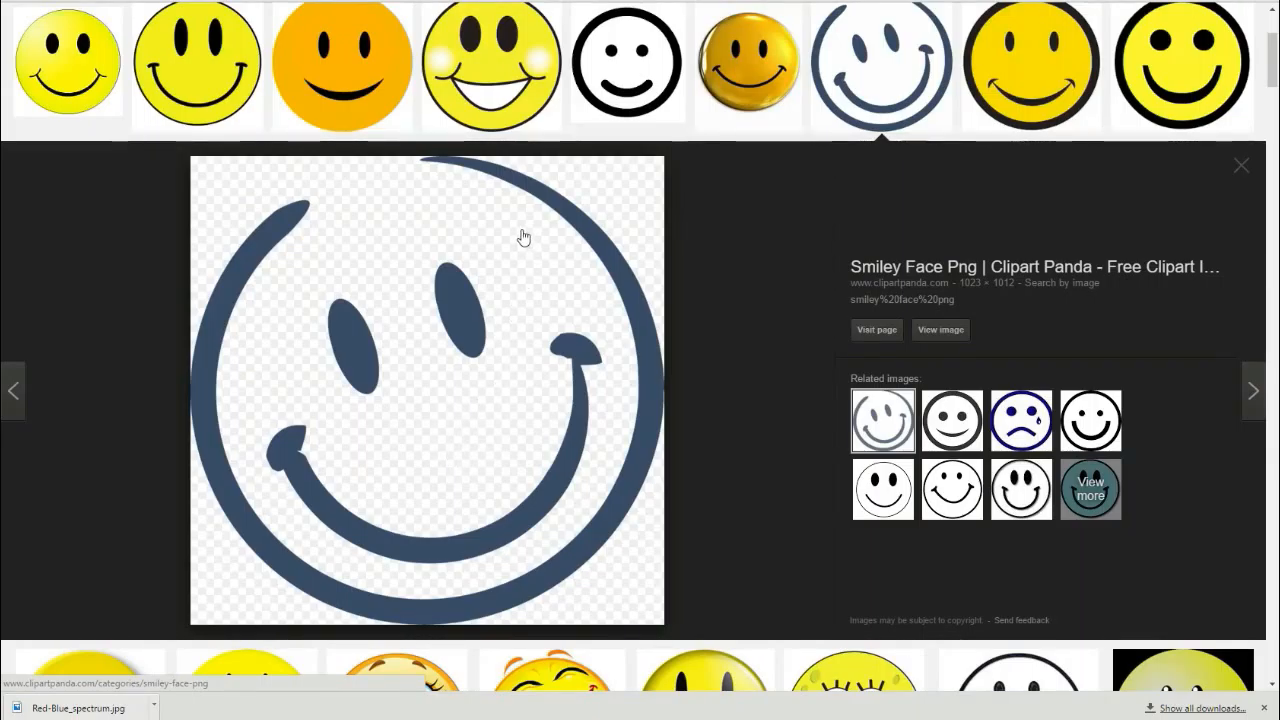
{"action": "left_click", "coordinate": [941, 330]}
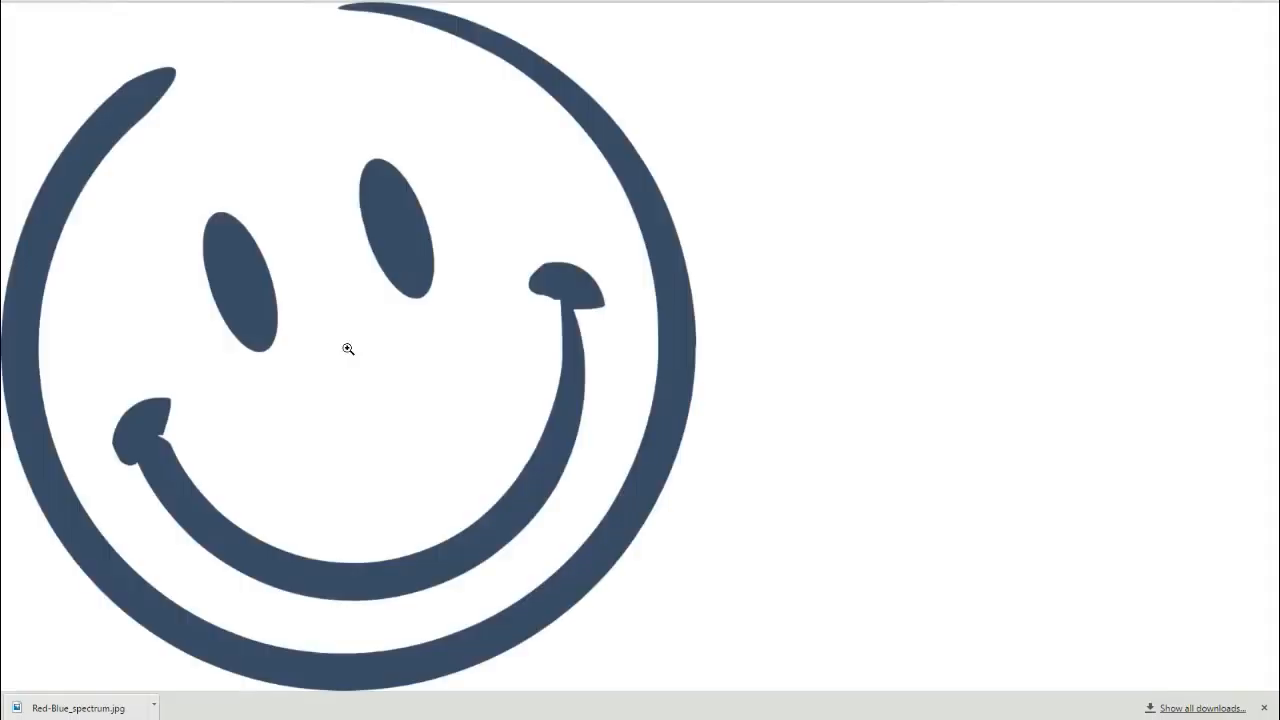
- Save the smiley face image from the browser to the computer
{"action": "right_click", "coordinate": [406, 469]}
{"action": "left_click", "coordinate": [481, 500]}
{"action": "left_click", "coordinate": [572, 496]}
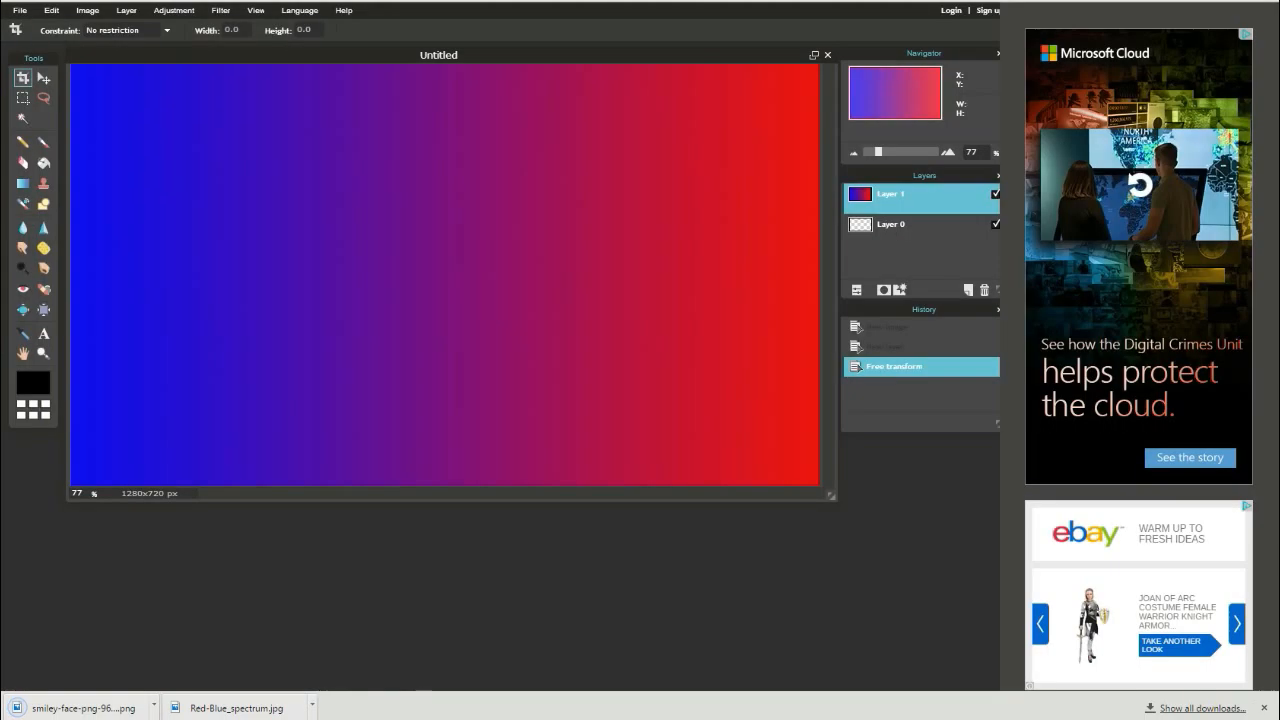
- Open the downloaded smiley face PNG in the editor
{"action": "left_click", "coordinate": [20, 11]}
{"action": "left_click", "coordinate": [34, 41]}
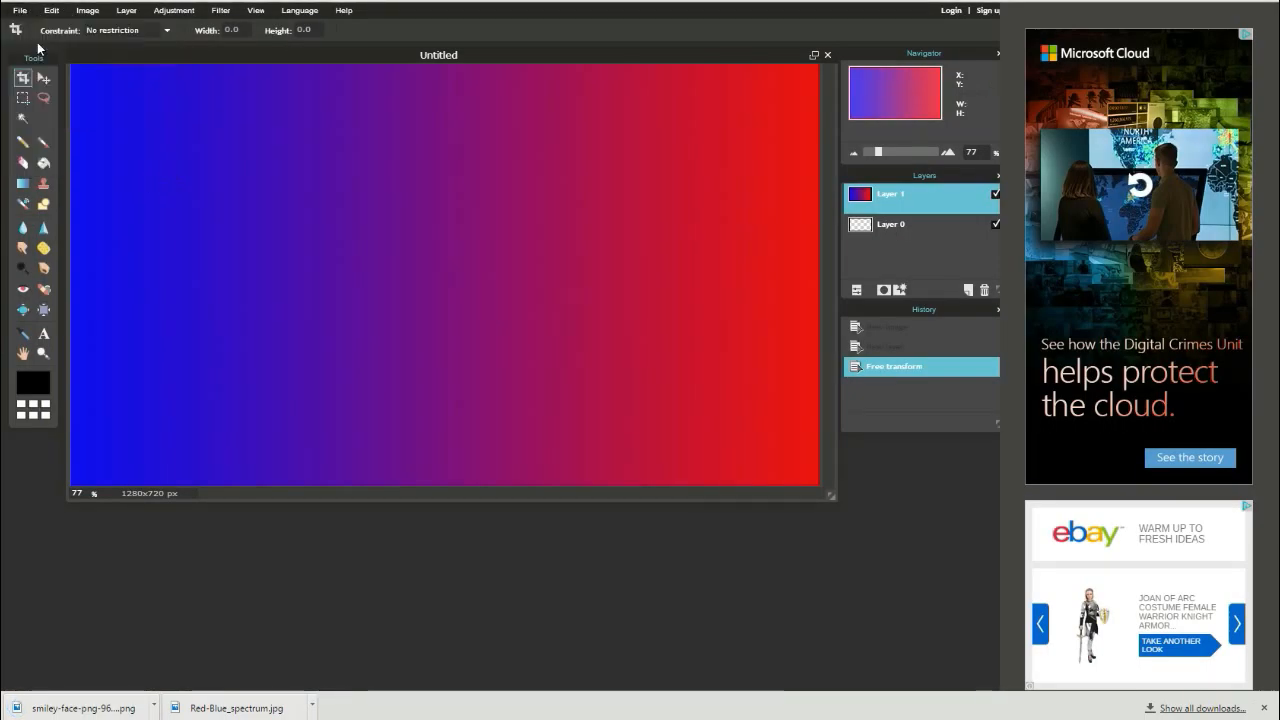
{"action": "double_click", "coordinate": [431, 355]}
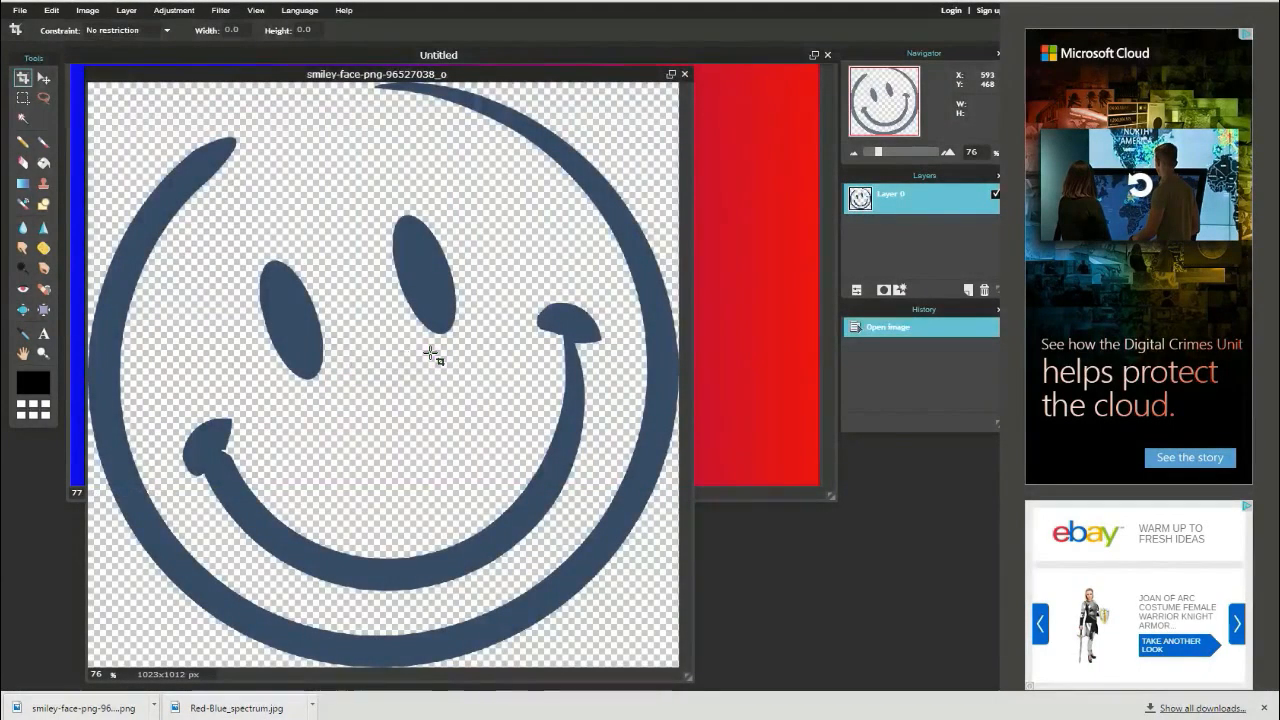
- Copy the whole smiley image and paste it into the Untitled canvas as a new layer
{"action": "key", "text": "ctrl+a"}
{"action": "key", "text": "ctrl+c"}
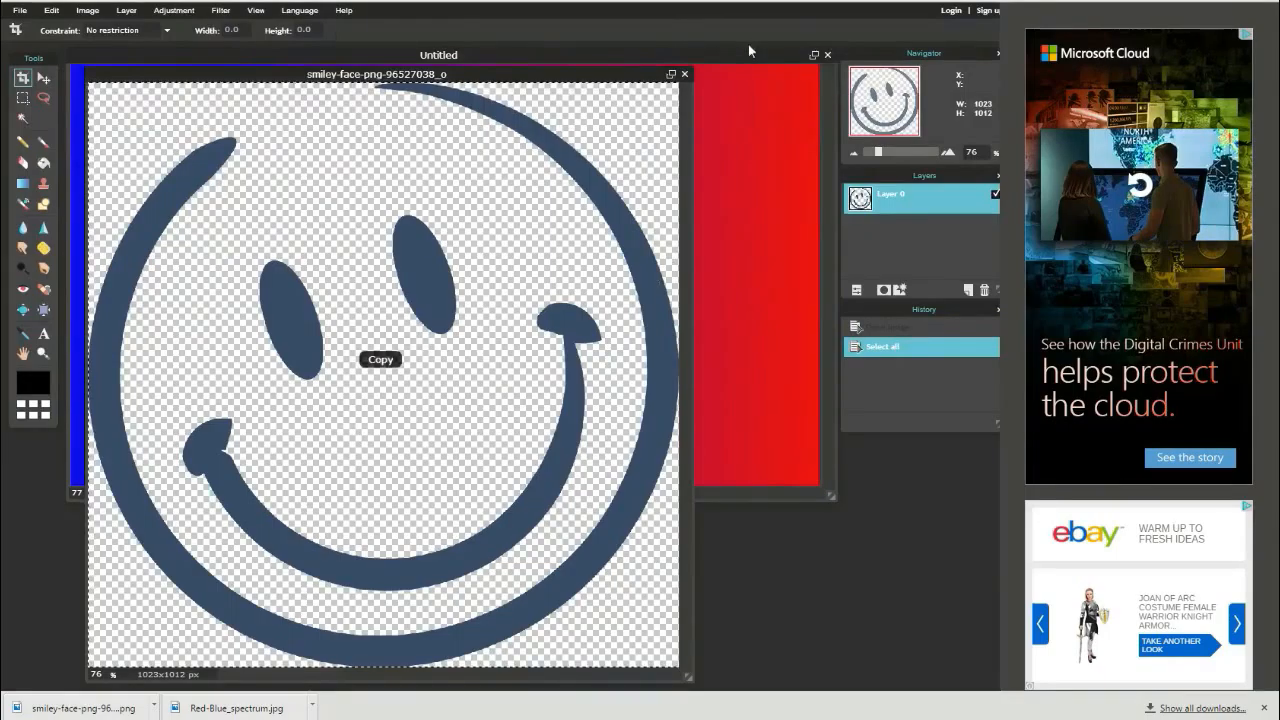
{"action": "left_click", "coordinate": [746, 51]}
{"action": "key", "text": "ctrl+v"}
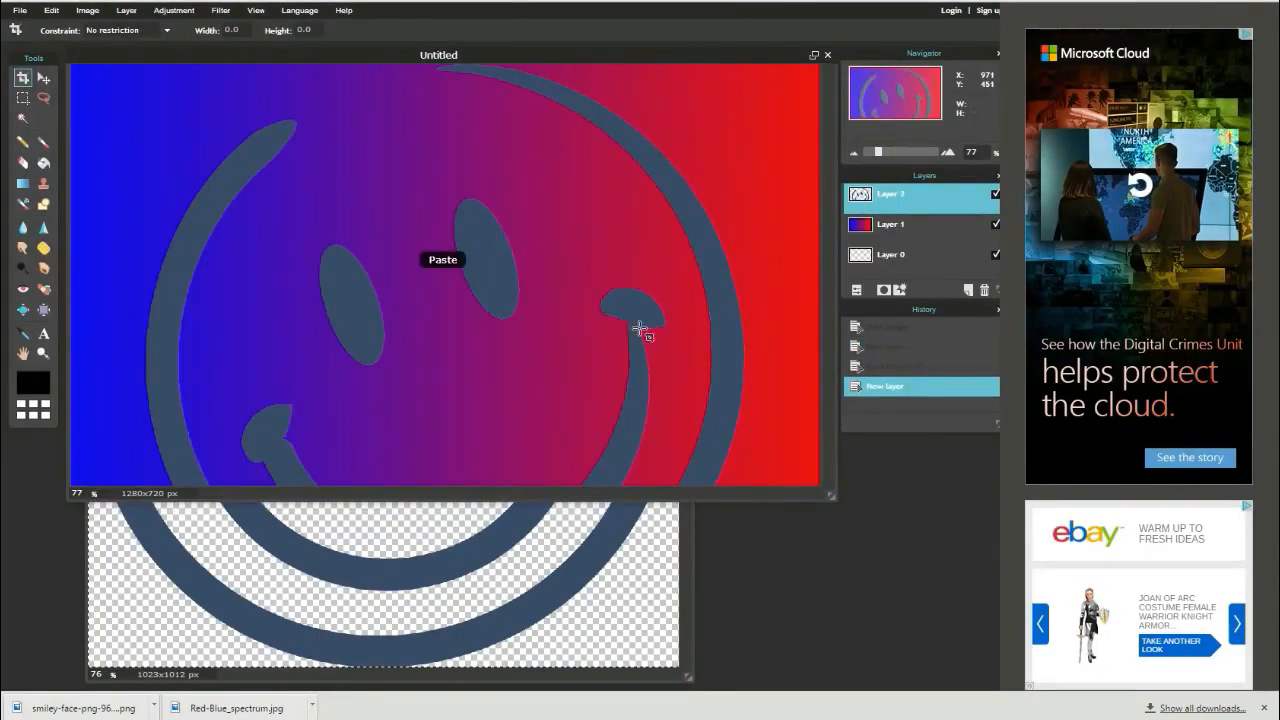
- Free-transform the pasted smiley layer to shrink it and centre it on the canvas, applying the change
{"action": "left_click", "coordinate": [51, 10]}
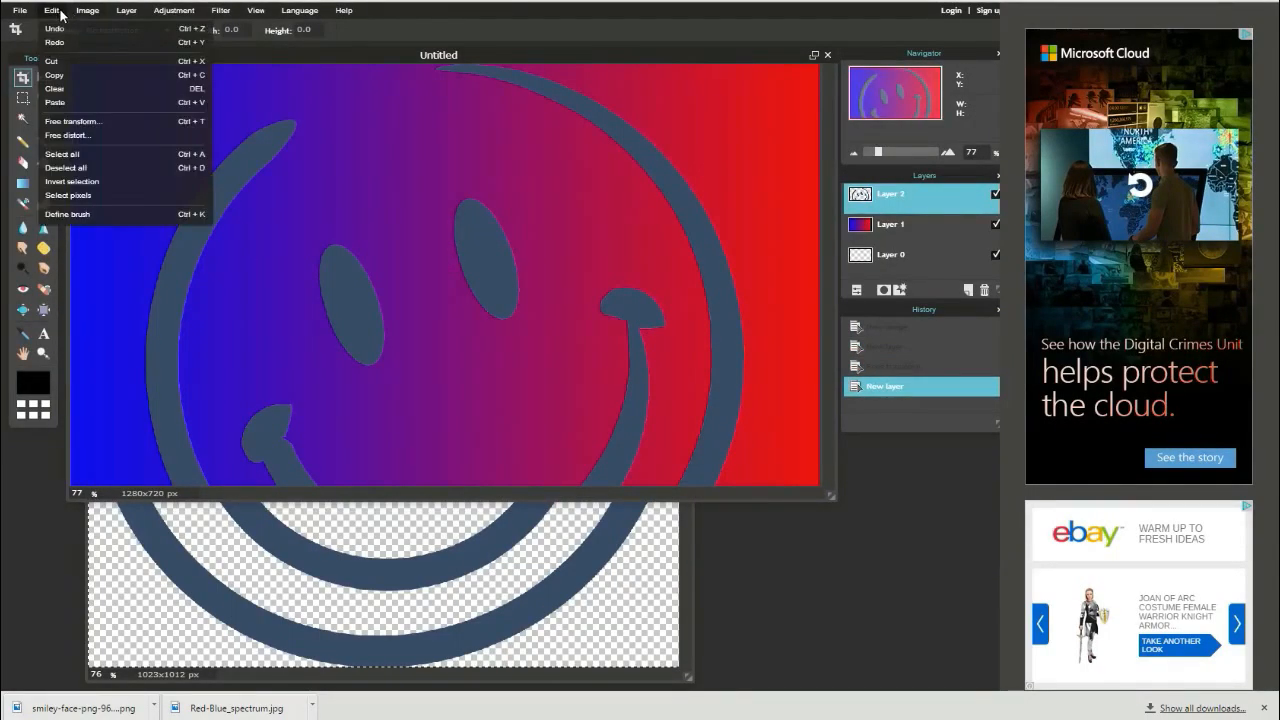
{"action": "left_click", "coordinate": [100, 121]}
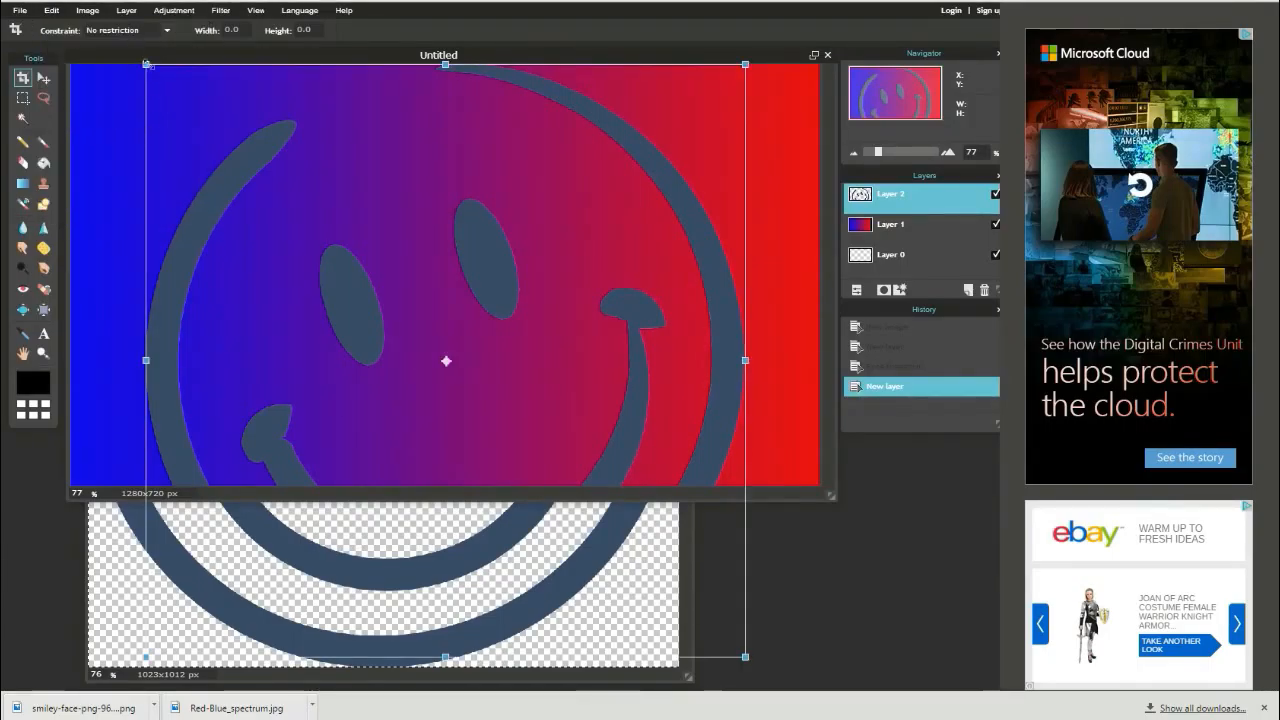
{"action": "left_click_drag", "start_coordinate": [146, 64], "coordinate": [300, 231]}
{"action": "left_click_drag", "start_coordinate": [349, 297], "coordinate": [354, 240]}
{"action": "left_click", "coordinate": [702, 566]}
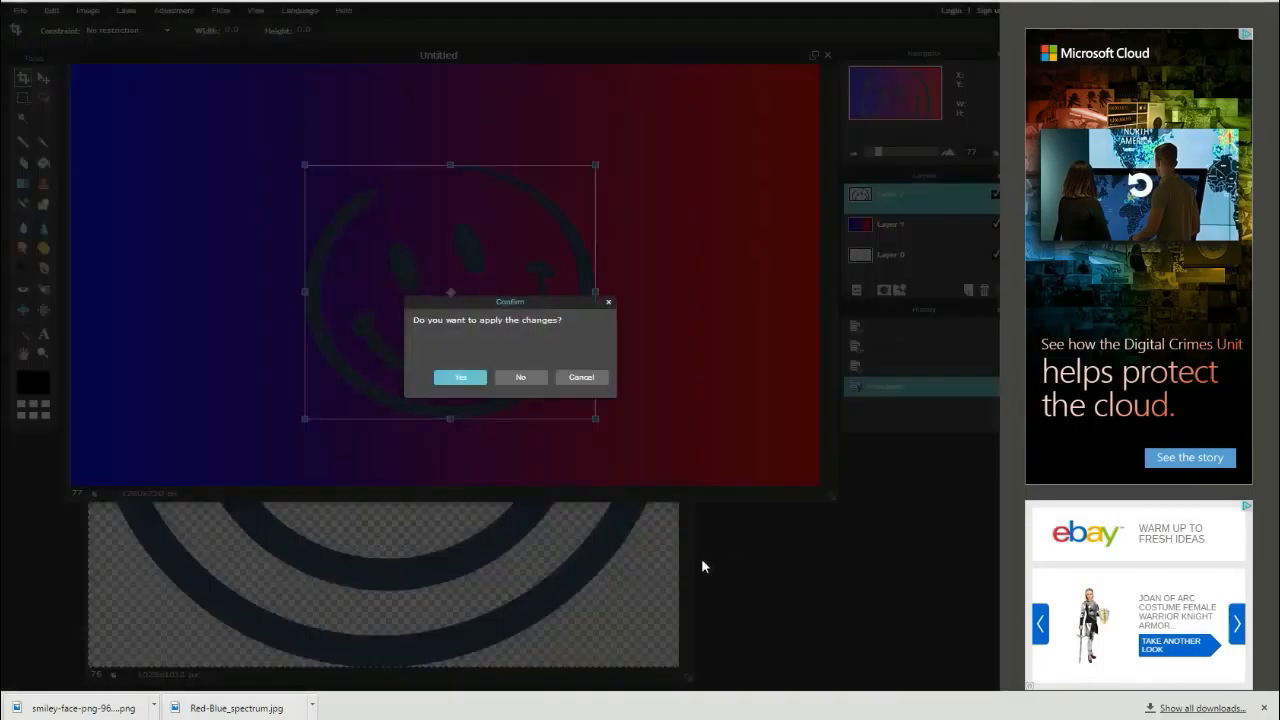
{"action": "left_click", "coordinate": [461, 383]}
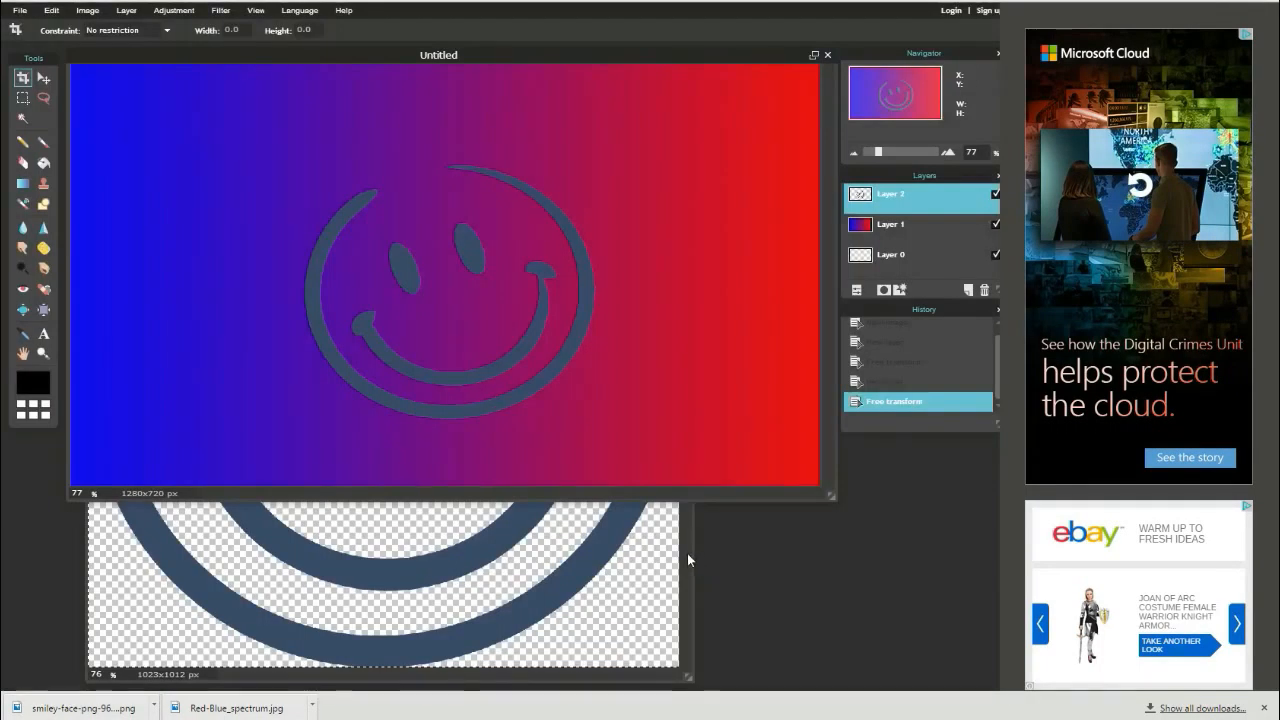
- Close the smiley face image without saving it
{"action": "left_click", "coordinate": [687, 553]}
{"action": "left_click", "coordinate": [684, 74]}
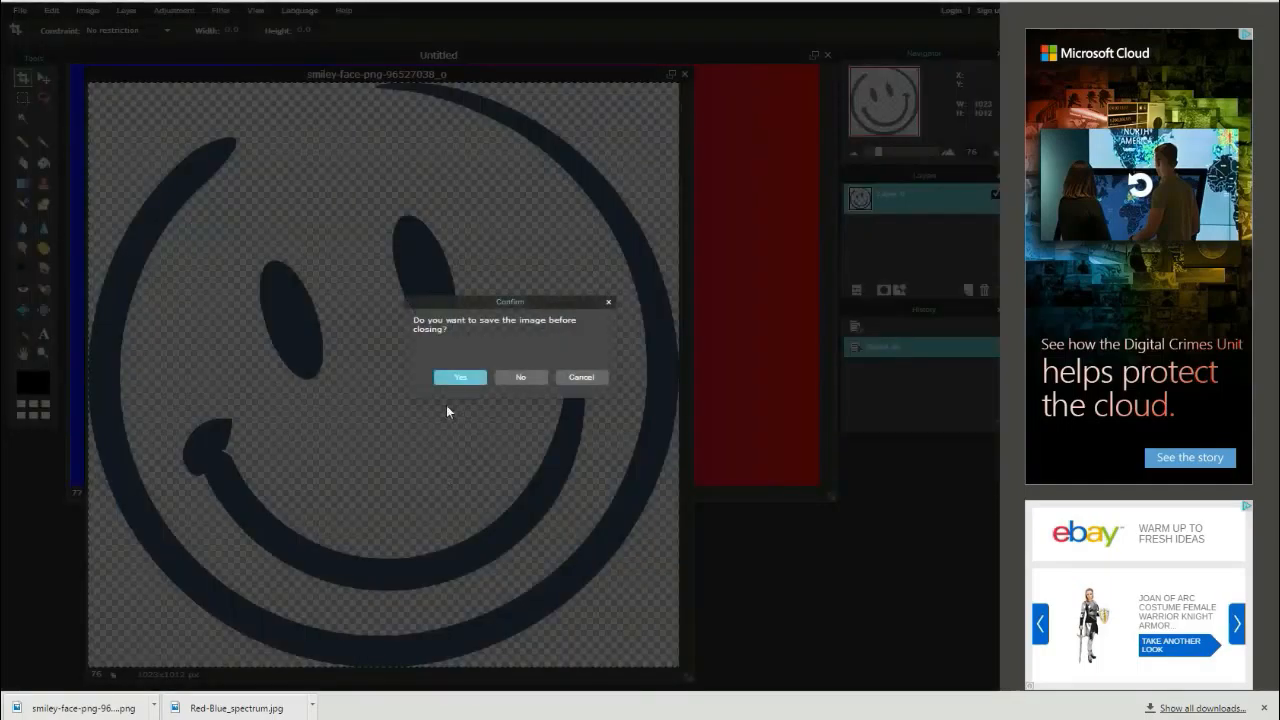
{"action": "left_click", "coordinate": [516, 378]}
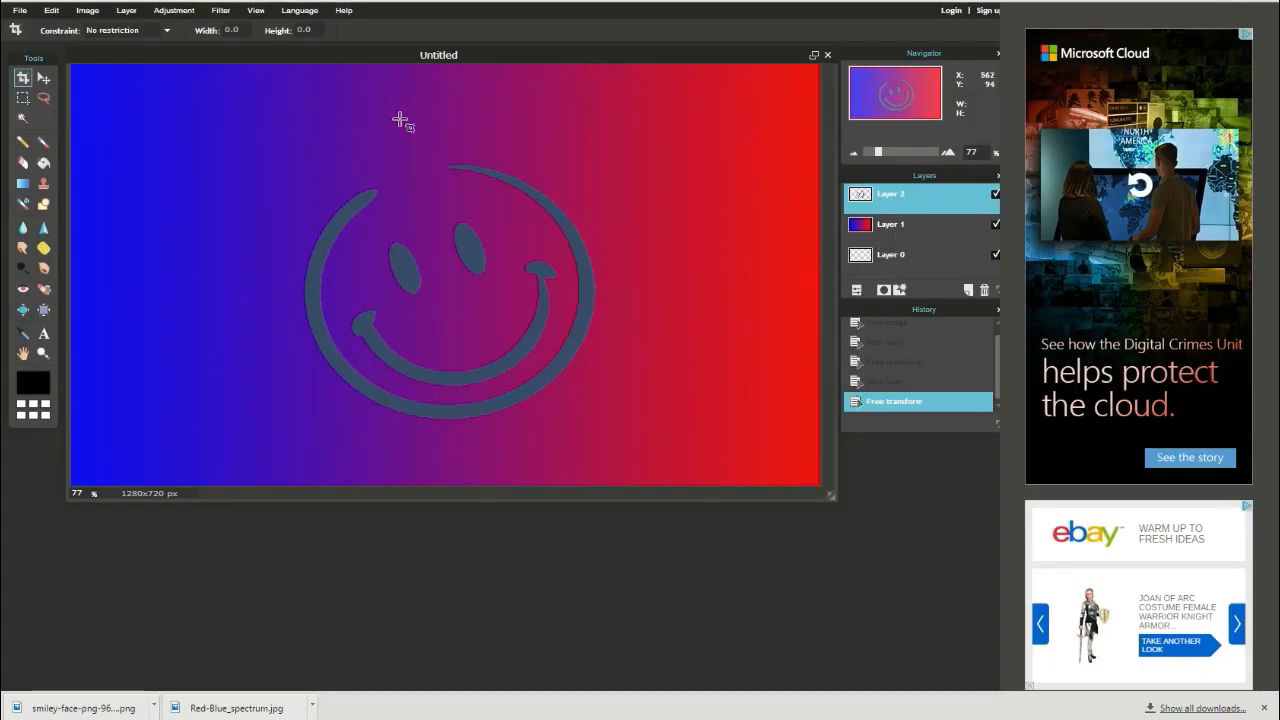
- Adjust the smiley layer's Brightness & Contrast to brightness -3 and contrast 10
{"action": "left_click", "coordinate": [218, 12]}
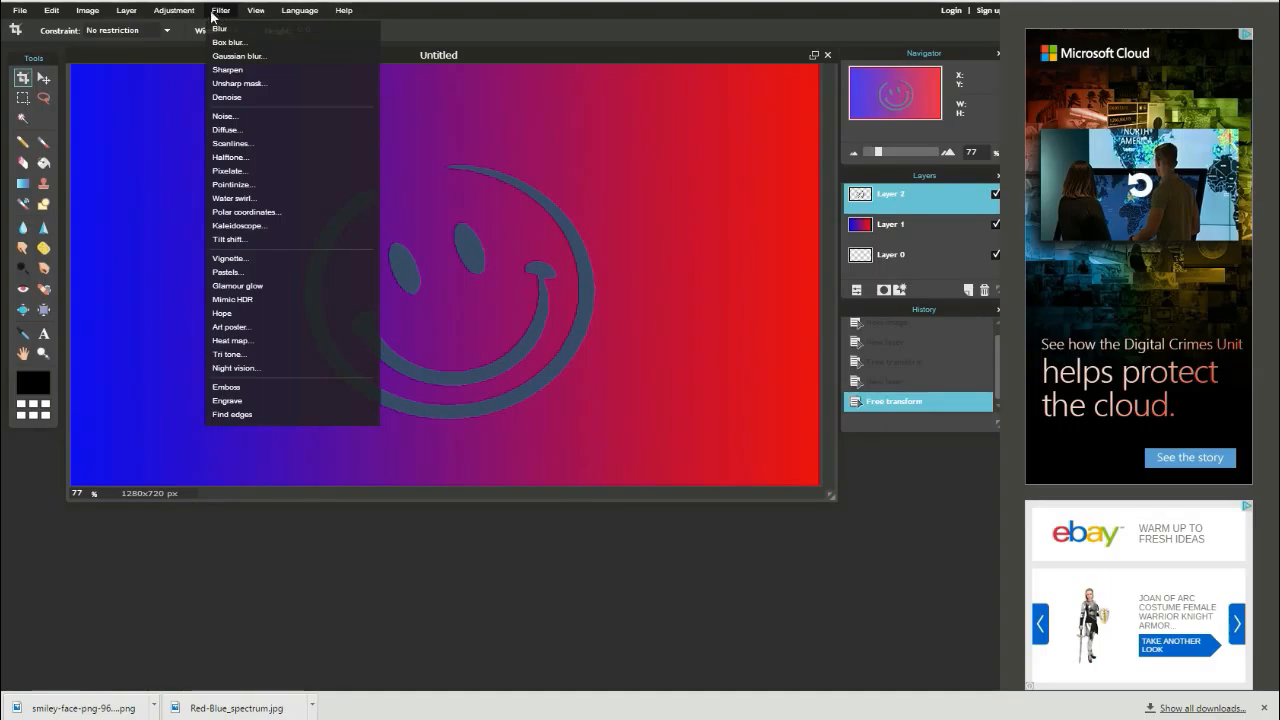
{"action": "mouse_move", "coordinate": [188, 16]}
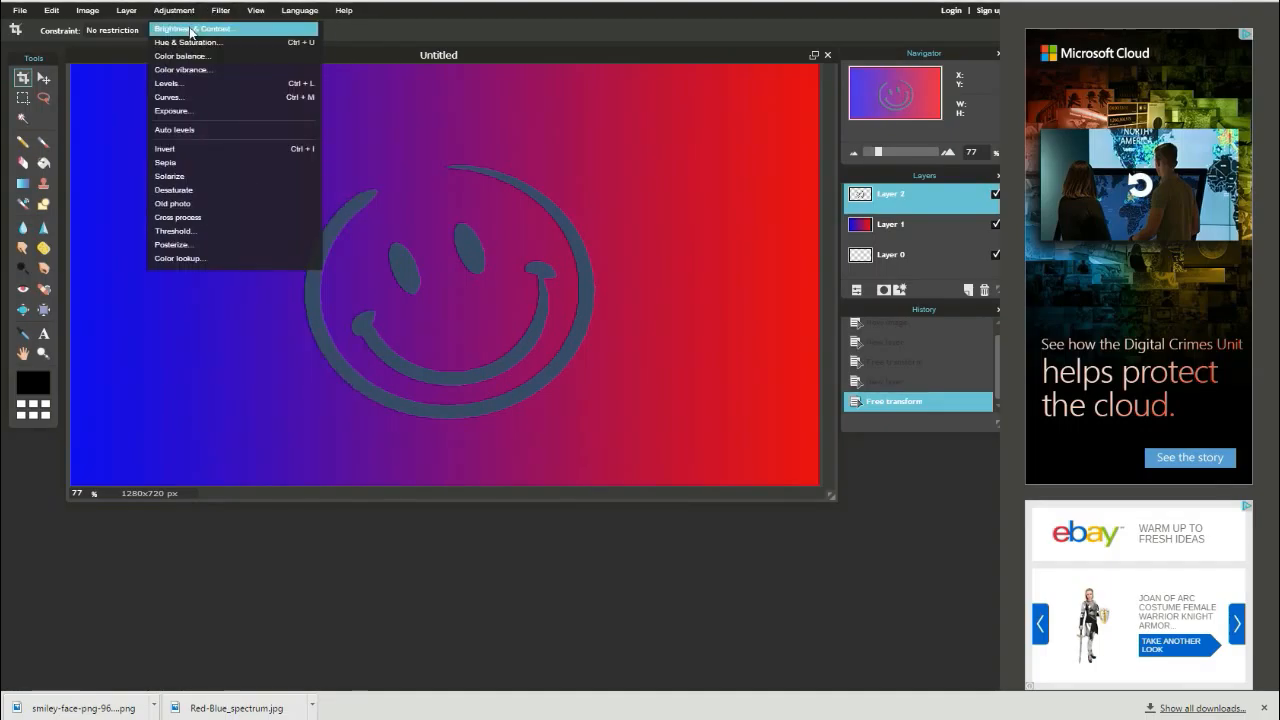
{"action": "left_click", "coordinate": [190, 29]}
{"action": "left_click_drag", "start_coordinate": [520, 316], "coordinate": [518, 362]}
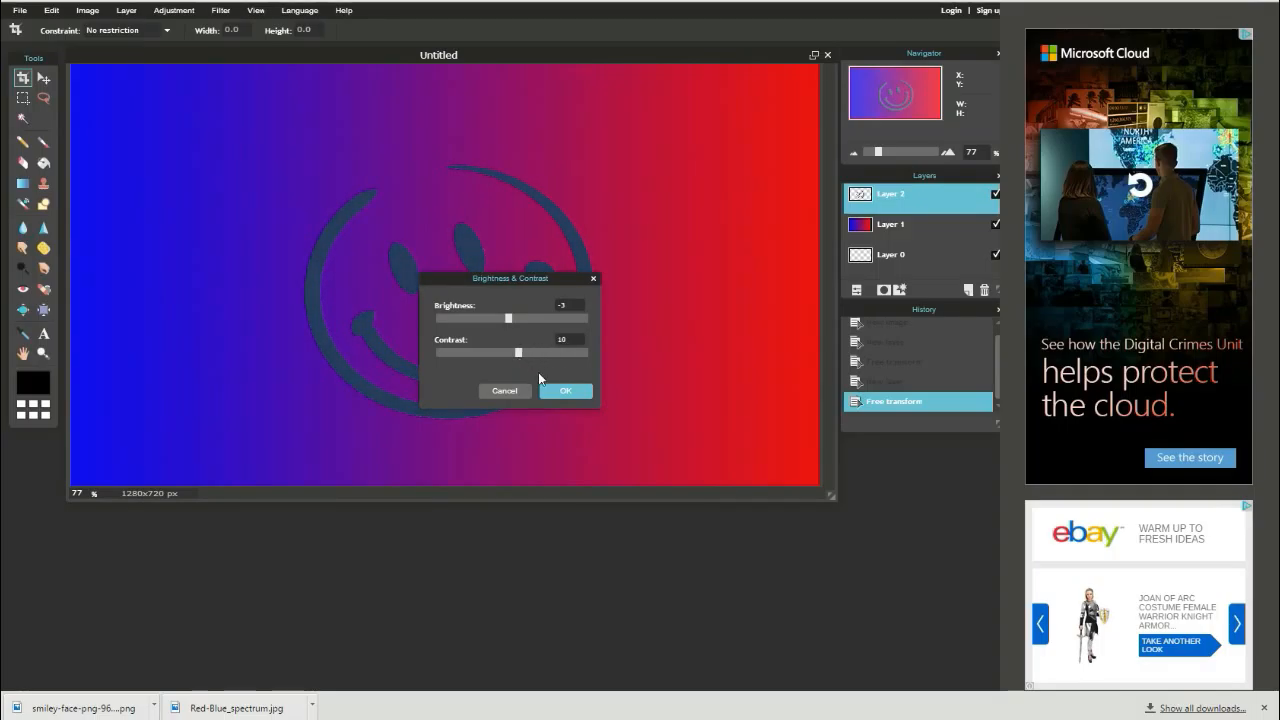
{"action": "left_click", "coordinate": [560, 392]}
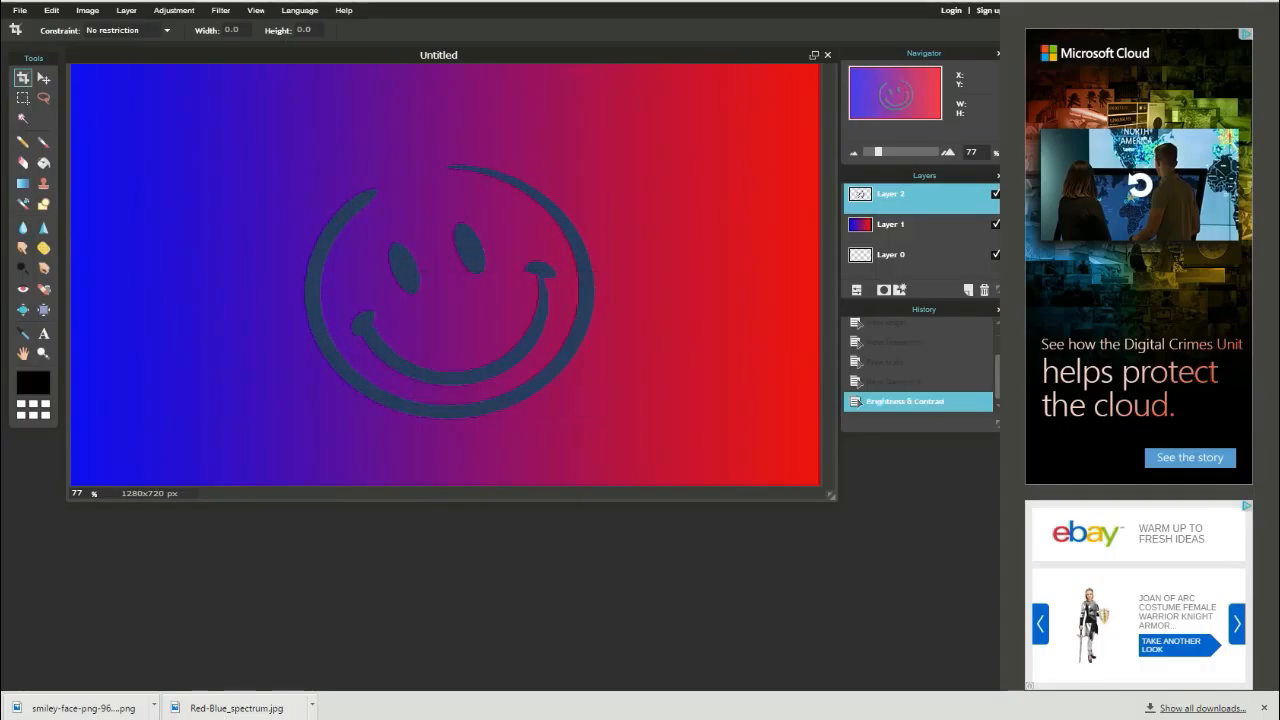
- Apply Color balance to the smiley layer with red offset 73, green offset -62 and blue offset -38
{"action": "left_click", "coordinate": [180, 12]}
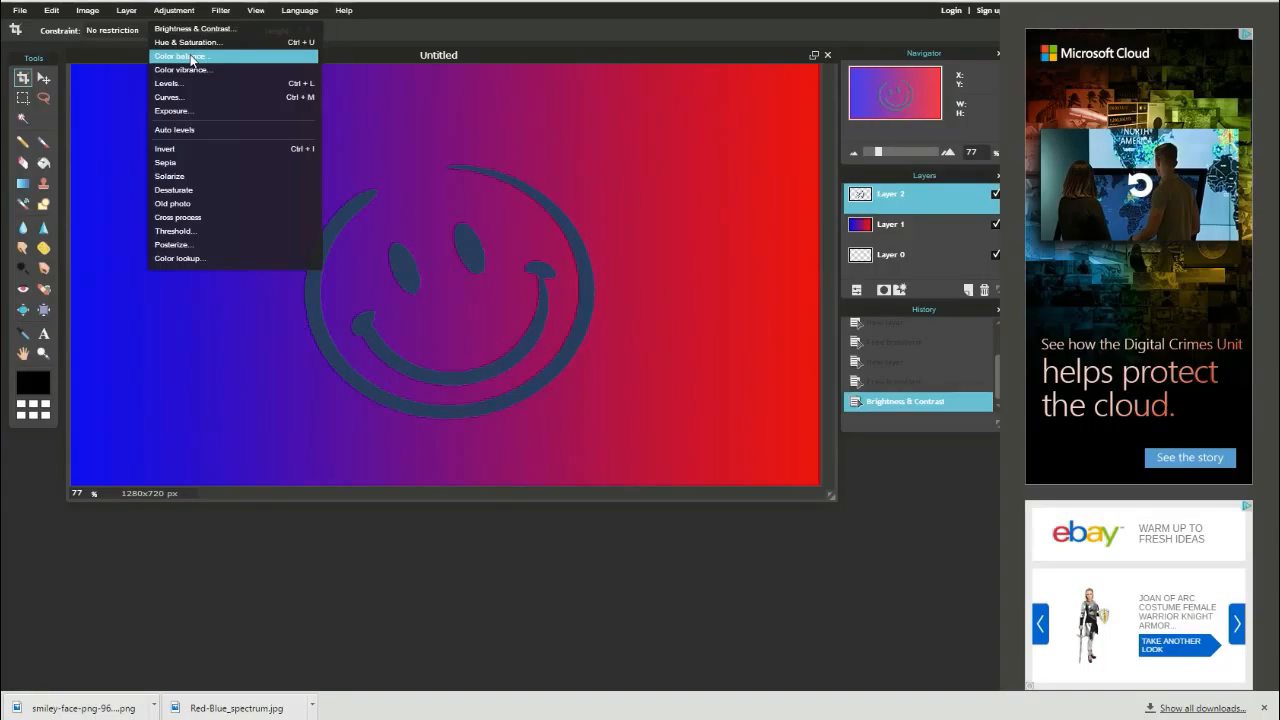
{"action": "left_click", "coordinate": [185, 56]}
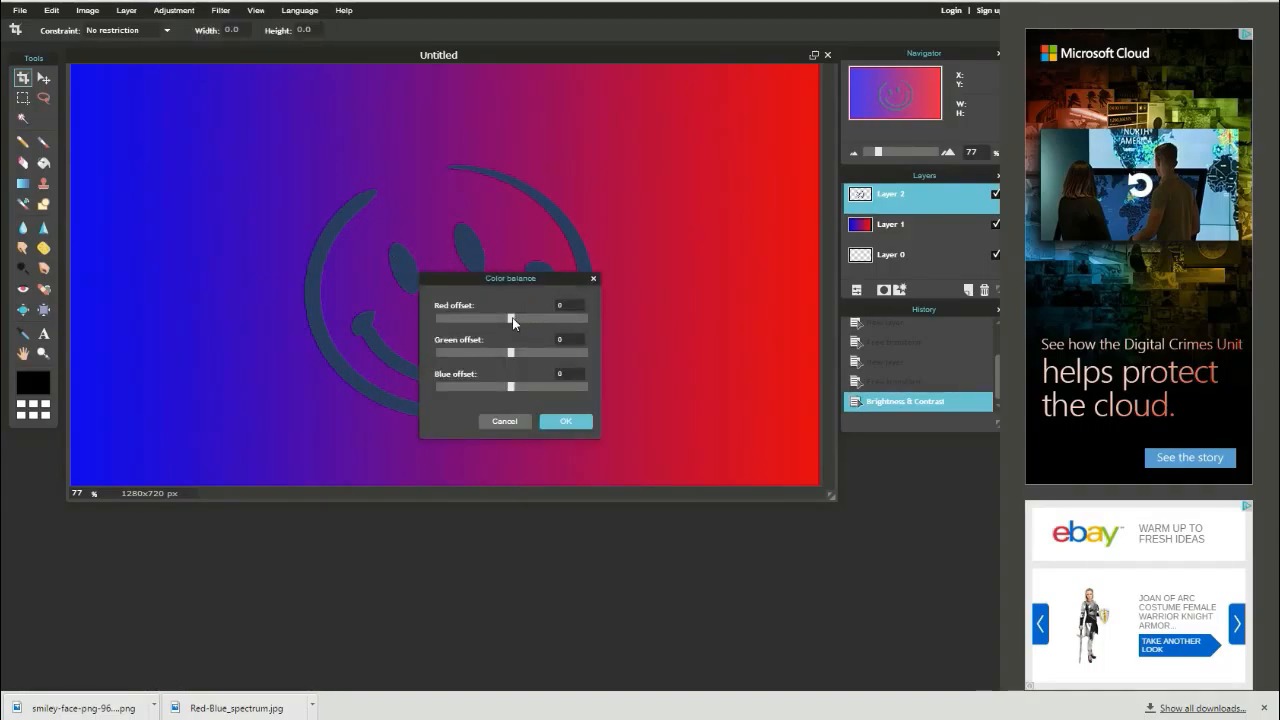
{"action": "left_click_drag", "start_coordinate": [565, 331], "coordinate": [463, 353]}
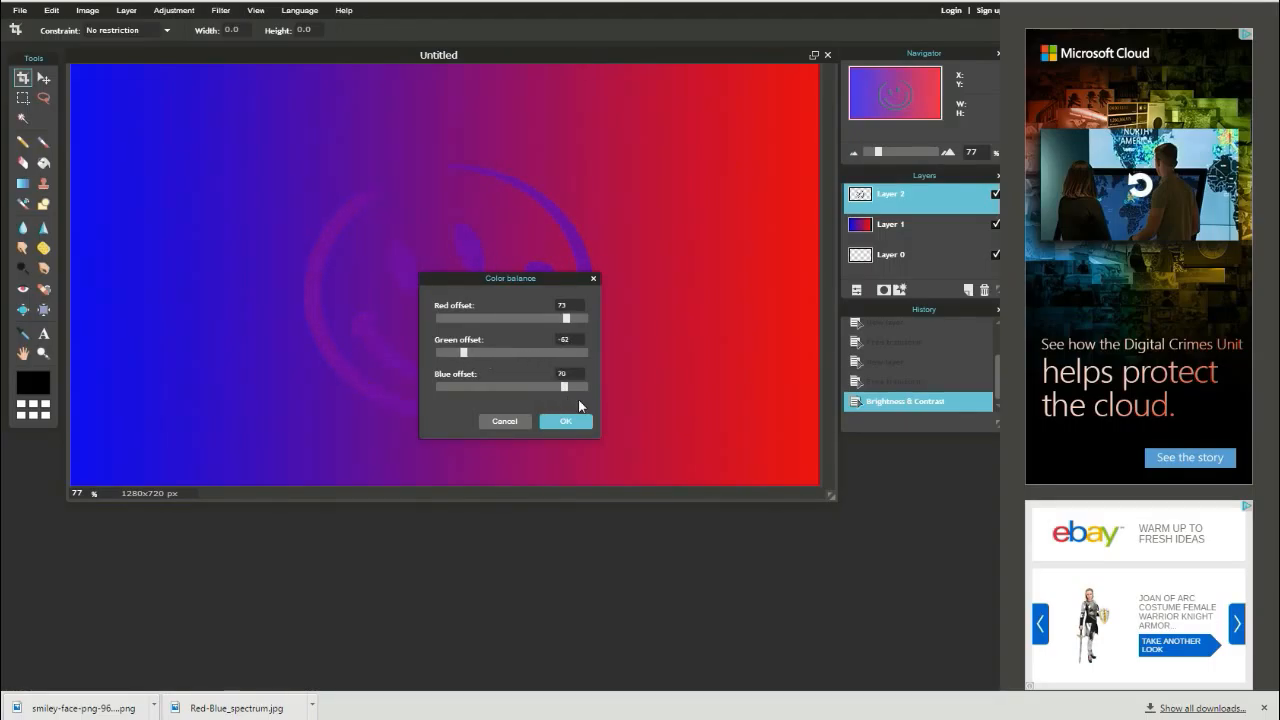
{"action": "left_click_drag", "start_coordinate": [564, 387], "coordinate": [472, 395]}
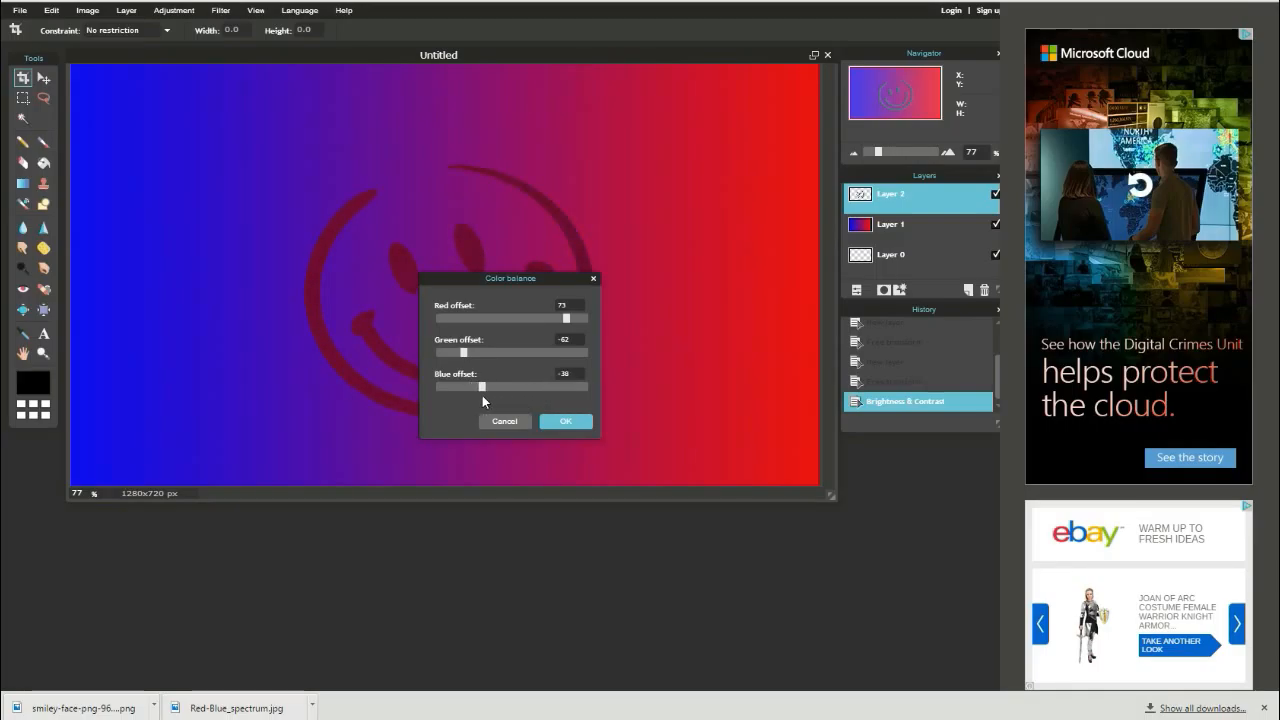
{"action": "left_click", "coordinate": [541, 424]}
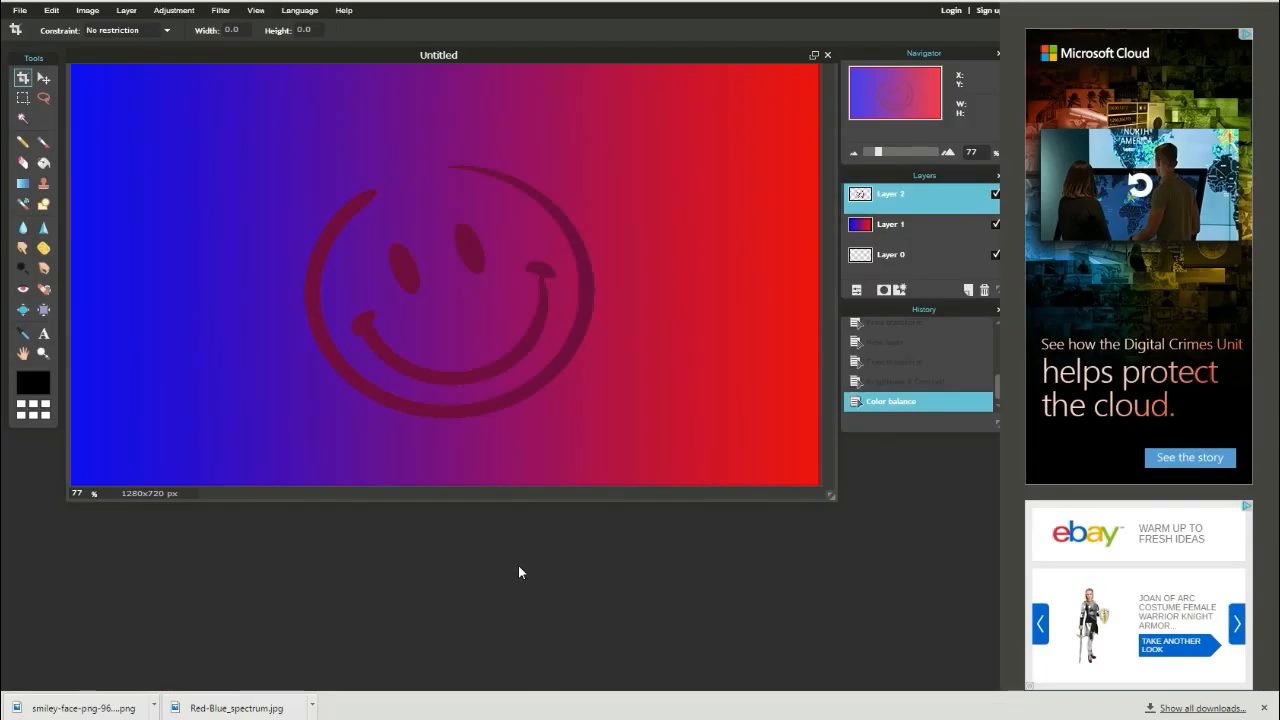
- Add a text layer near the canvas's upper-left corner reading FJAGBjebgjLWB
{"action": "left_click", "coordinate": [43, 334]}
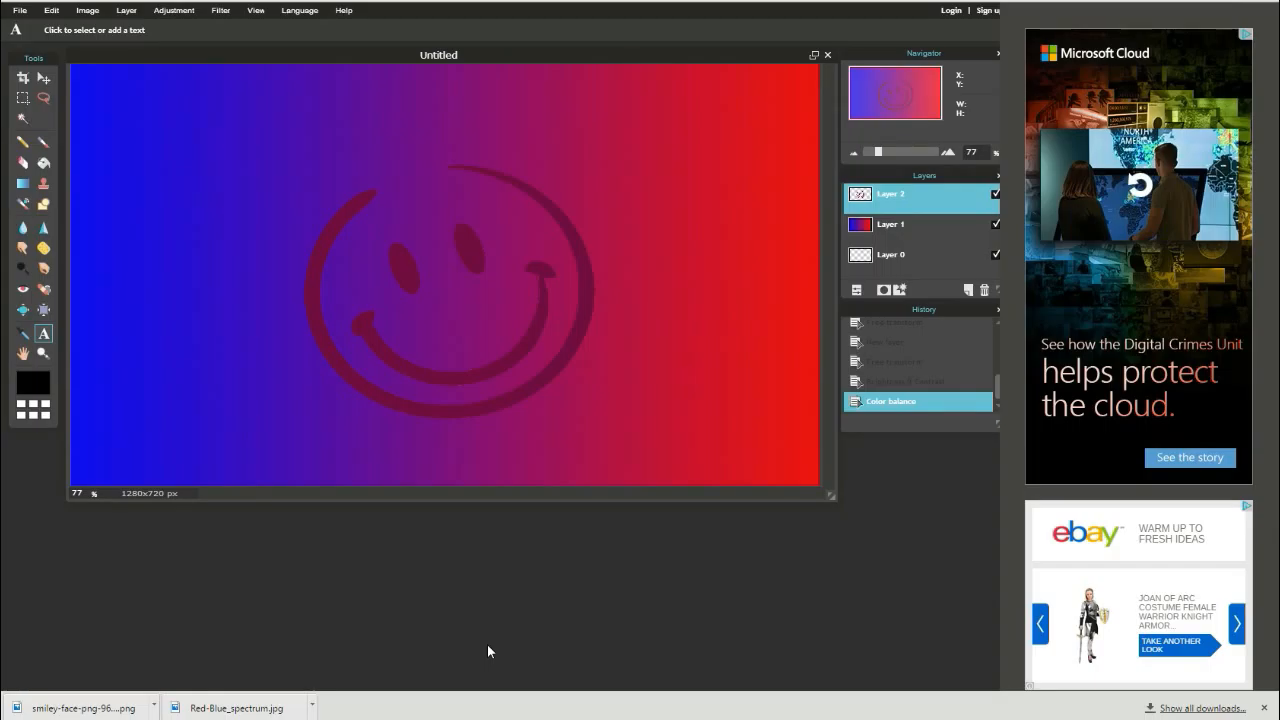
{"action": "left_click", "coordinate": [188, 121]}
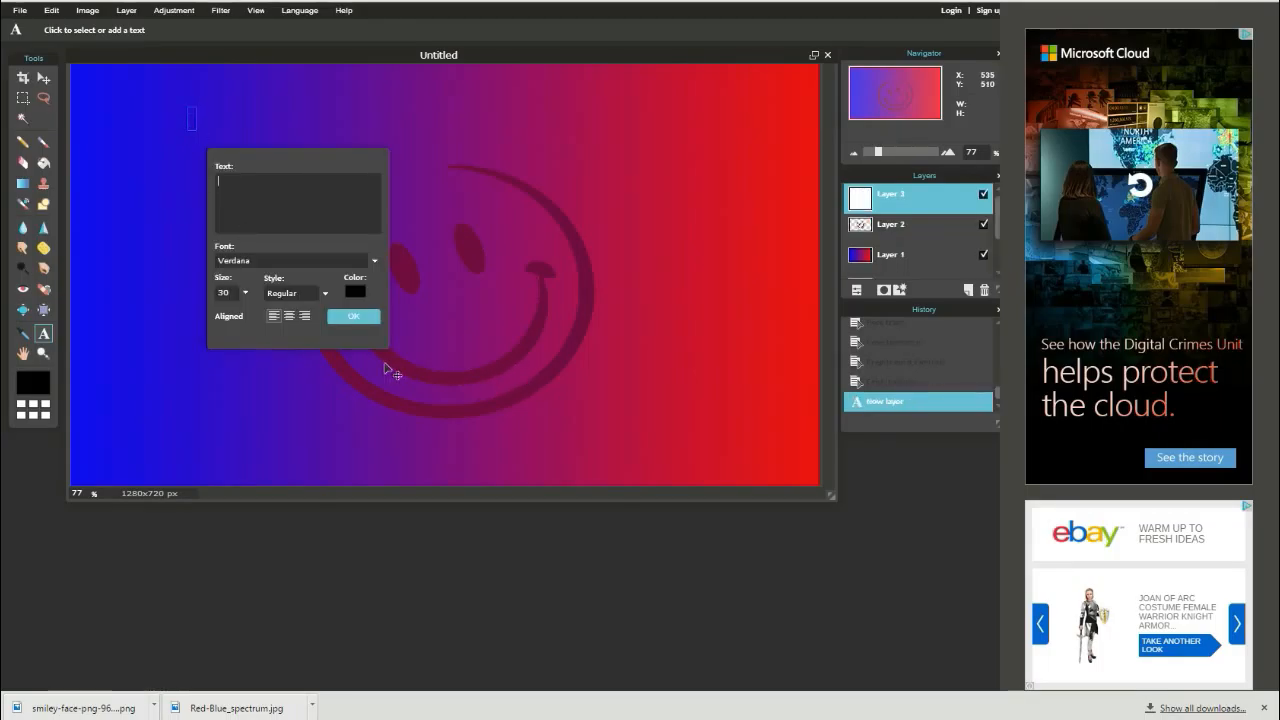
{"action": "type", "text": "FJAGBjebgjLWB"}
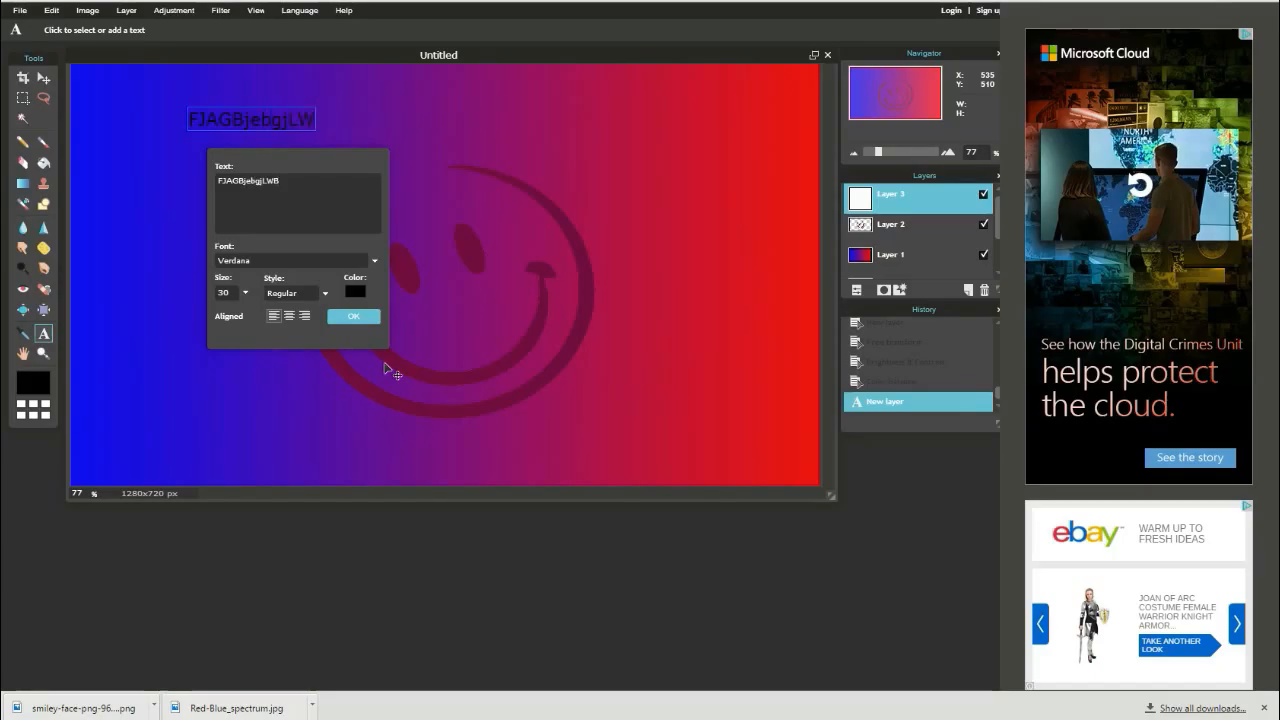
- Set the text colour to an olive yellow-green in the colour selector
{"action": "left_click", "coordinate": [352, 292]}
{"action": "left_click", "coordinate": [483, 339]}
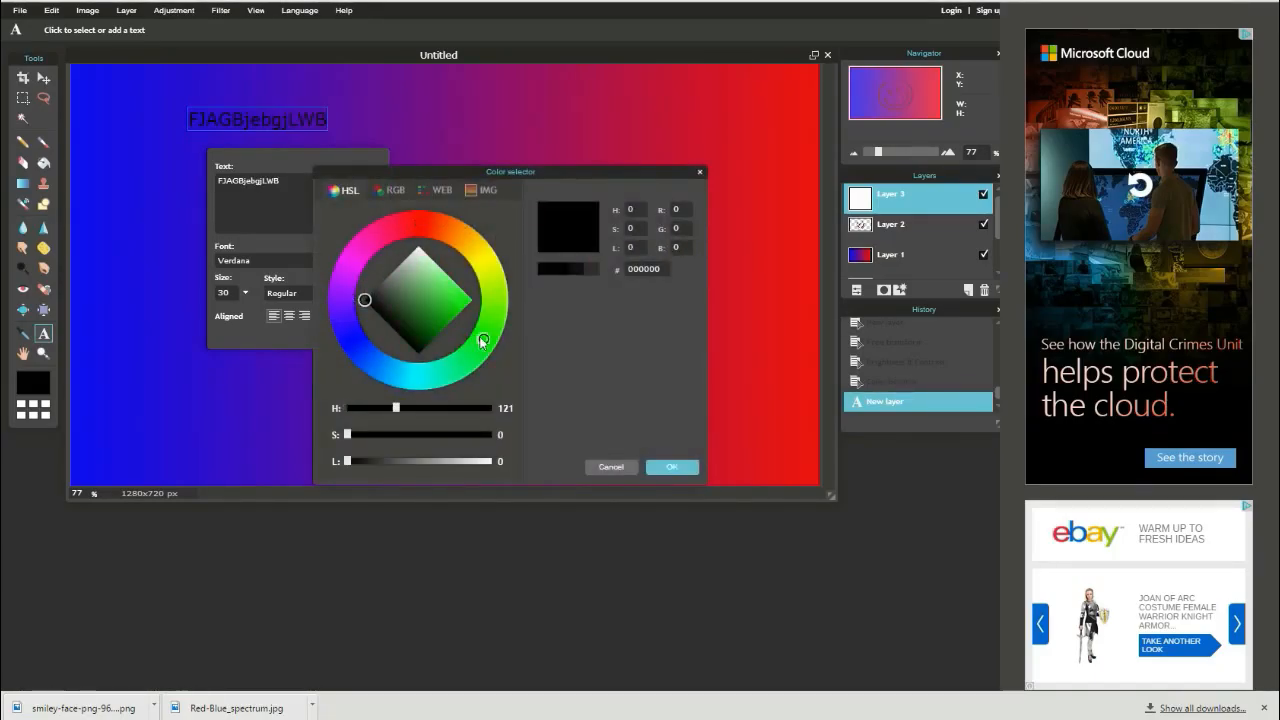
{"action": "left_click", "coordinate": [455, 302]}
{"action": "mouse_move", "coordinate": [455, 307]}
{"action": "left_mouse_down"}
{"action": "mouse_move", "coordinate": [493, 316]}
{"action": "mouse_move", "coordinate": [434, 305]}
{"action": "mouse_move", "coordinate": [457, 286]}
{"action": "mouse_move", "coordinate": [474, 310]}
{"action": "mouse_move", "coordinate": [413, 358]}
{"action": "mouse_move", "coordinate": [380, 310]}
{"action": "mouse_move", "coordinate": [411, 281]}
{"action": "mouse_move", "coordinate": [451, 313]}
{"action": "mouse_move", "coordinate": [445, 301]}
{"action": "left_mouse_up"}
{"action": "left_click", "coordinate": [488, 265]}
{"action": "left_click", "coordinate": [671, 467]}
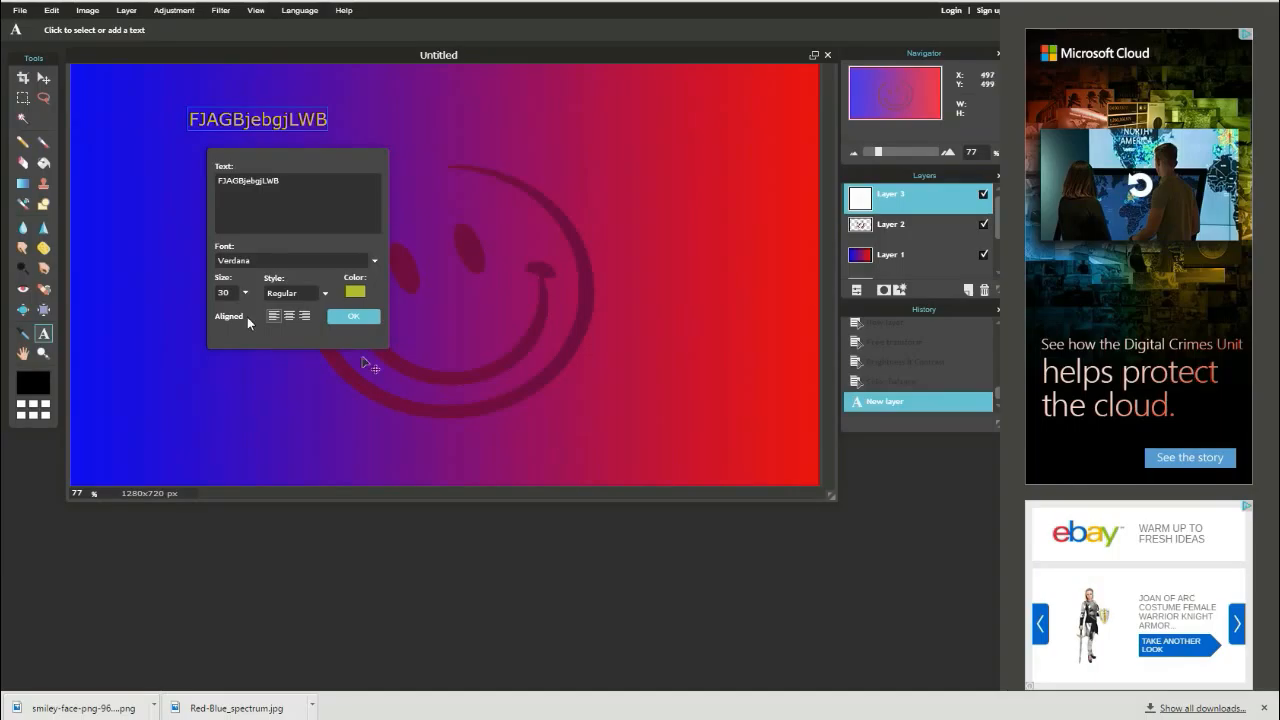
{"action": "left_click", "coordinate": [280, 294]}
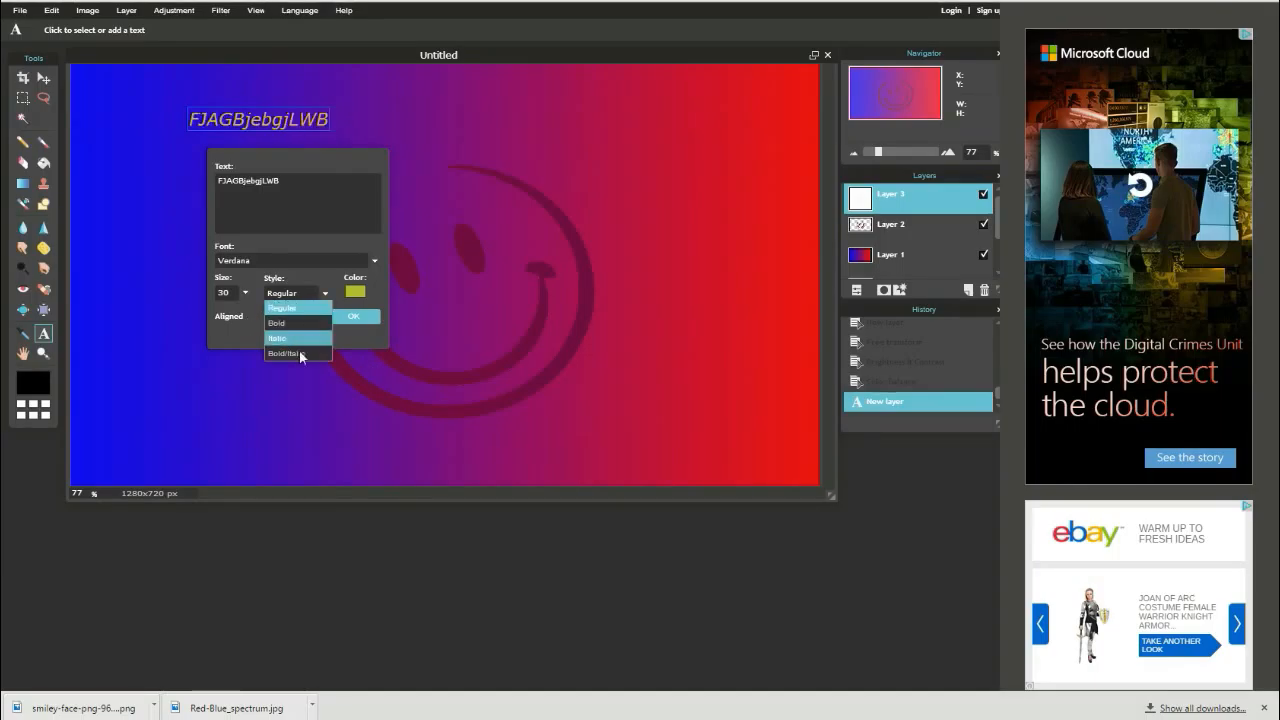
{"action": "left_click", "coordinate": [306, 258]}
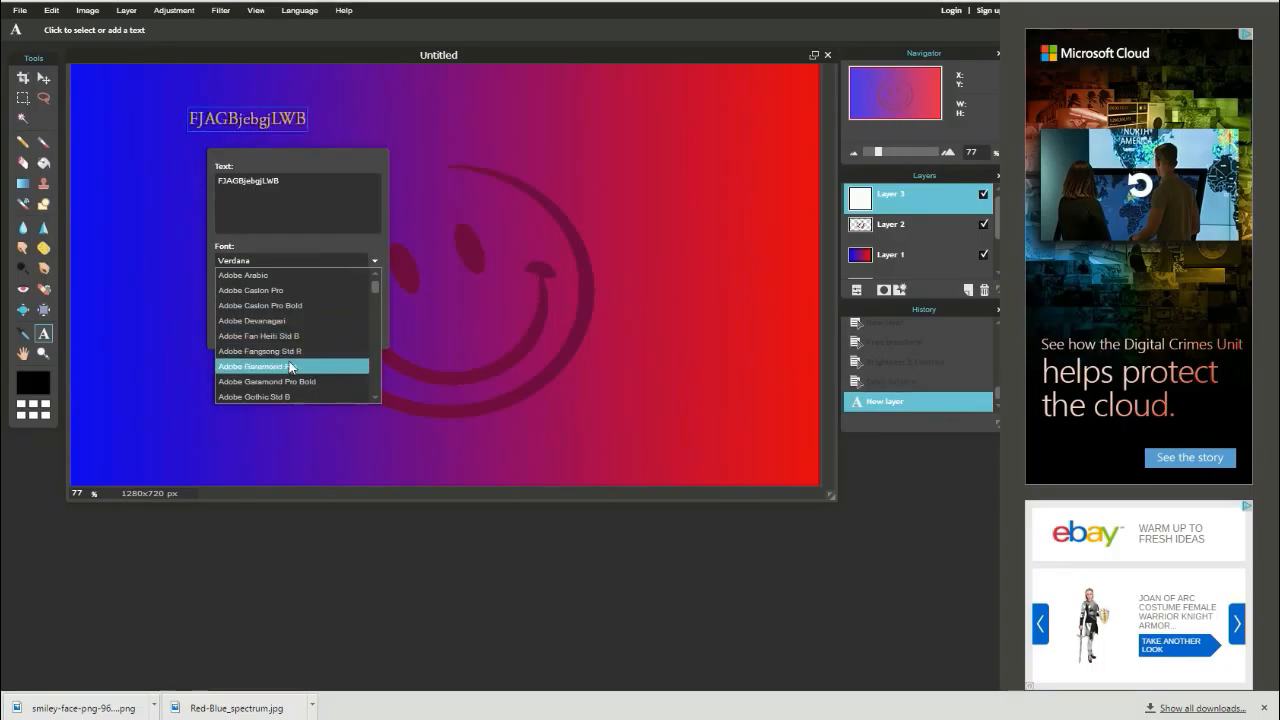
{"action": "left_click", "coordinate": [350, 237]}
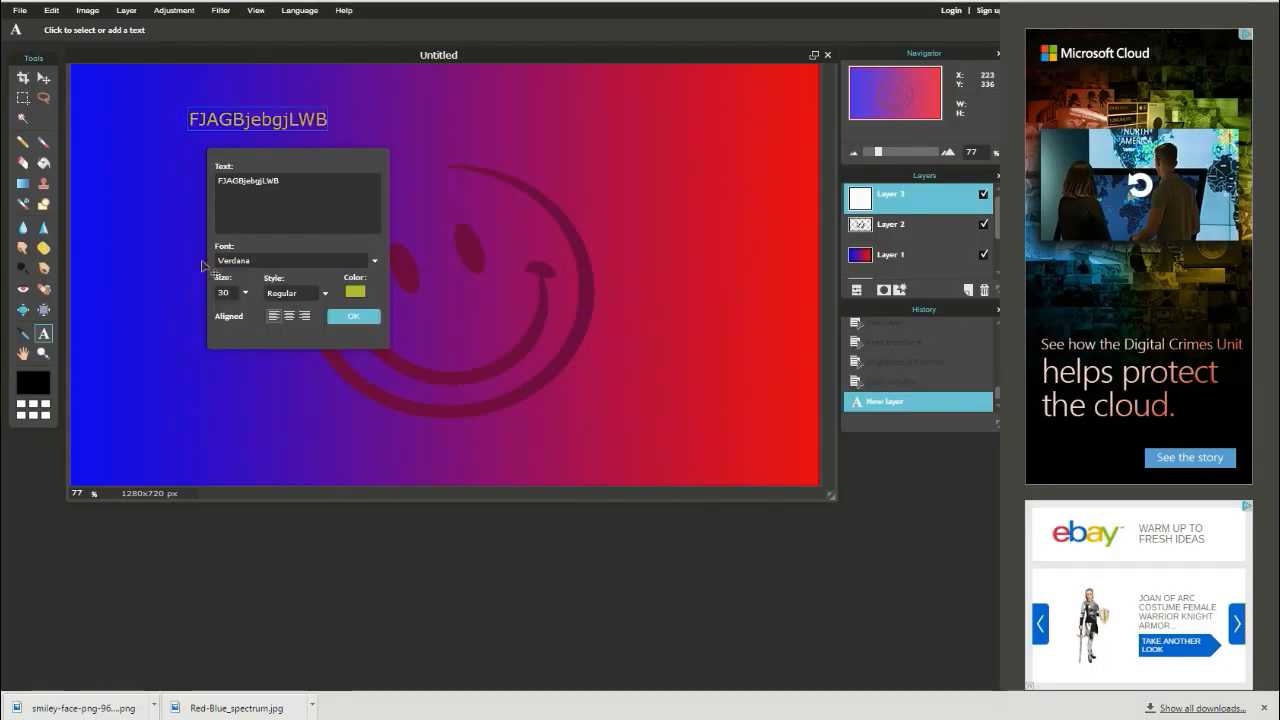
- Set the text size to 70
{"action": "left_click", "coordinate": [244, 293]}
{"action": "mouse_move", "coordinate": [190, 318]}
{"action": "left_mouse_down"}
{"action": "mouse_move", "coordinate": [245, 318]}
{"action": "mouse_move", "coordinate": [212, 315]}
{"action": "left_mouse_up"}
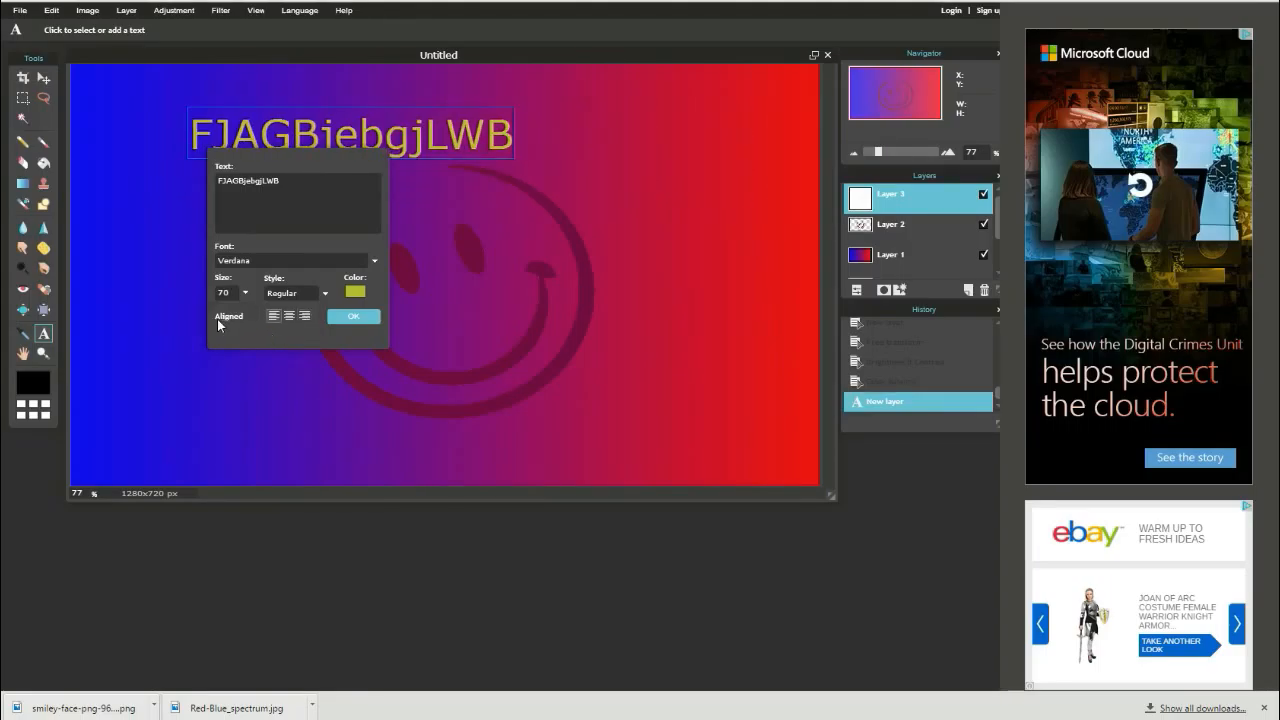
{"action": "left_click", "coordinate": [355, 317]}
- Move the text to the canvas's upper-right corner and confirm the text
{"action": "left_click", "coordinate": [285, 121]}
{"action": "left_click_drag", "start_coordinate": [287, 141], "coordinate": [594, 115]}
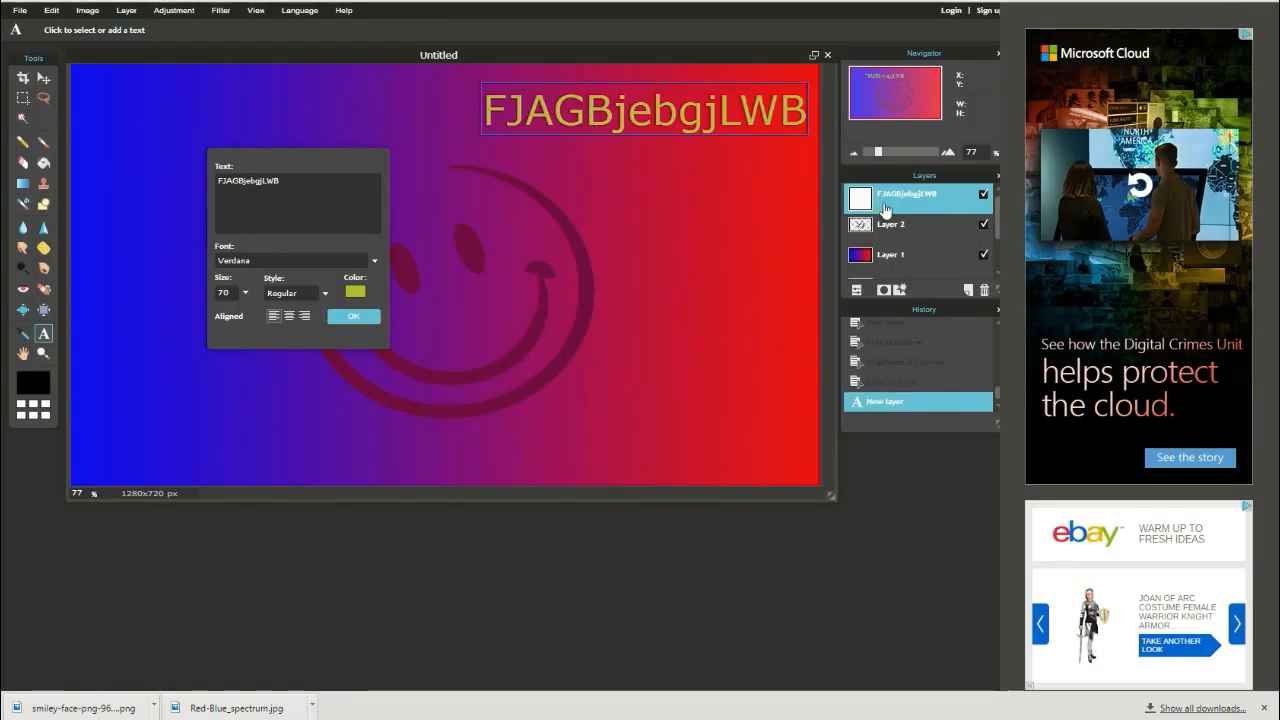
{"action": "left_click", "coordinate": [350, 317]}
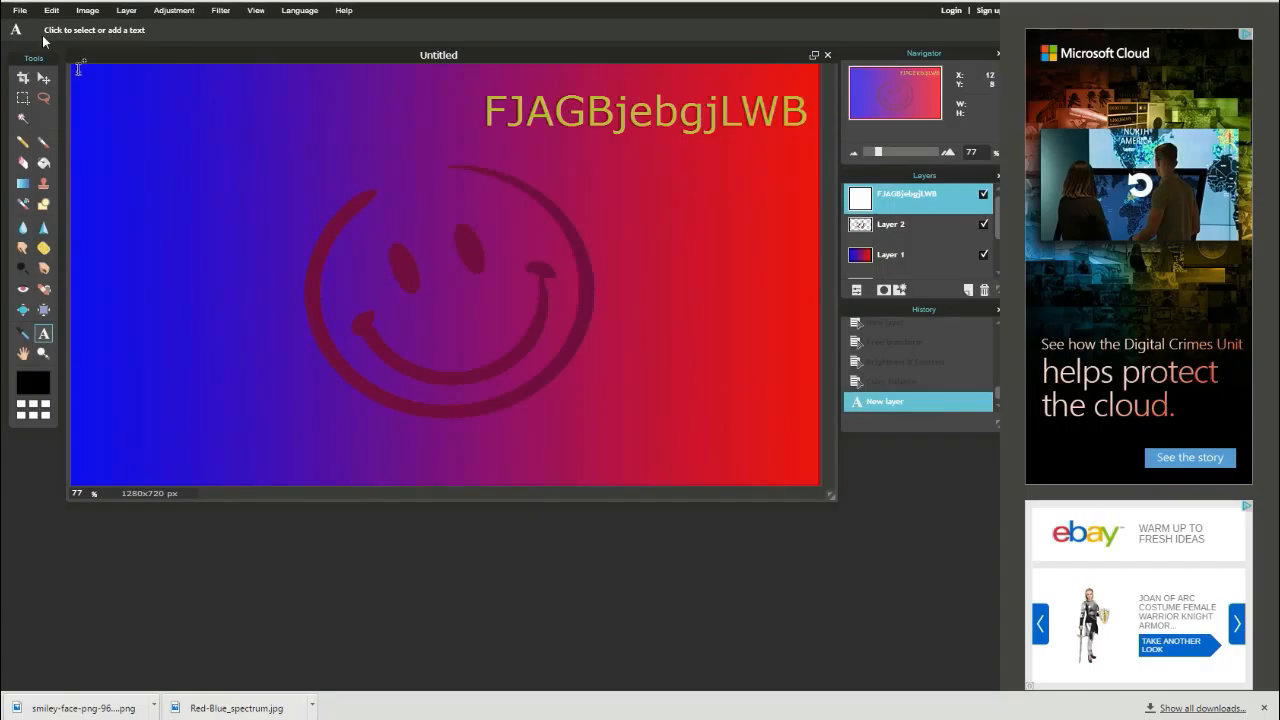
- Open the Save image dialog to review the Pixlr library and format options, and cancel without saving
{"action": "left_click", "coordinate": [20, 10]}
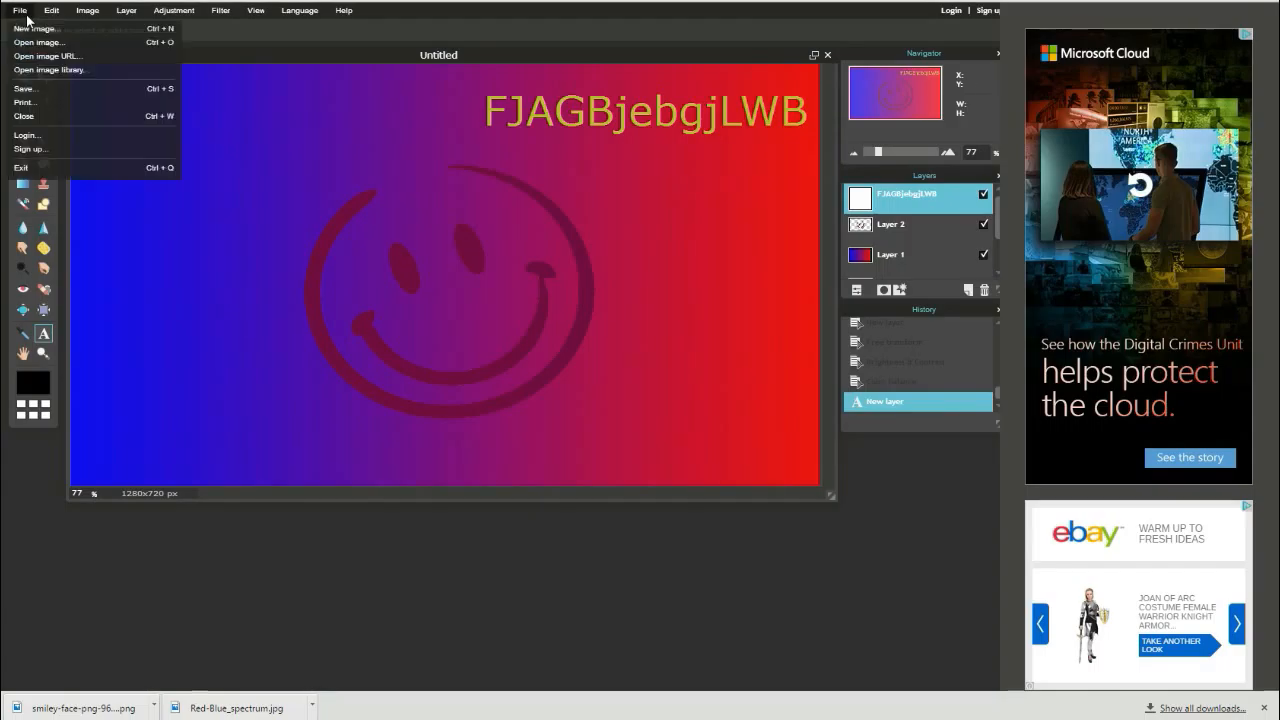
{"action": "left_click", "coordinate": [58, 92]}
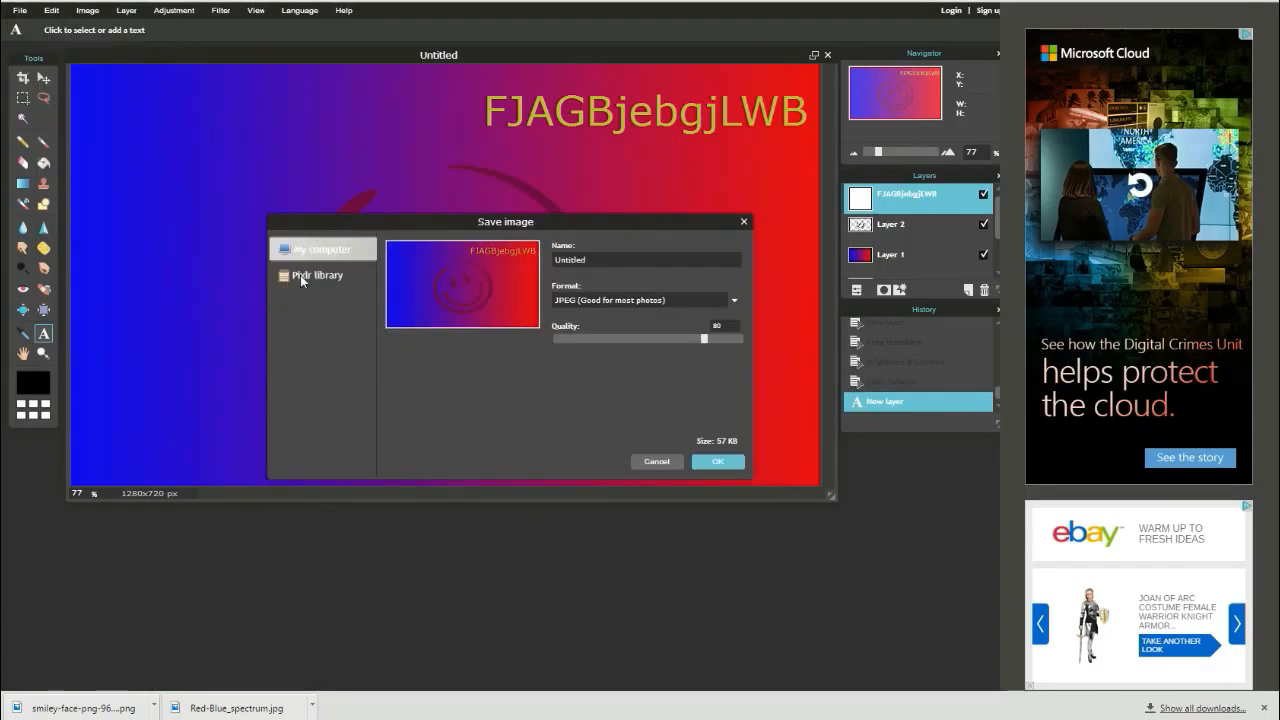
{"action": "left_click", "coordinate": [311, 276]}
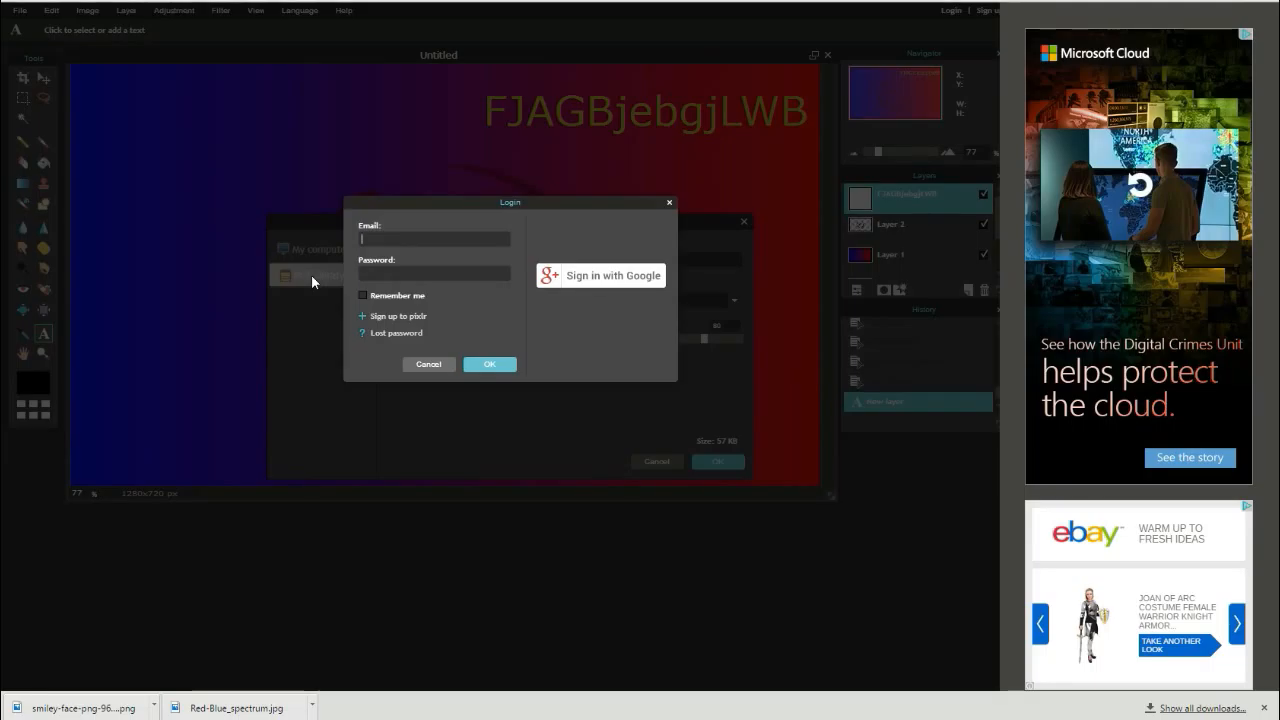
{"action": "left_click", "coordinate": [427, 365]}
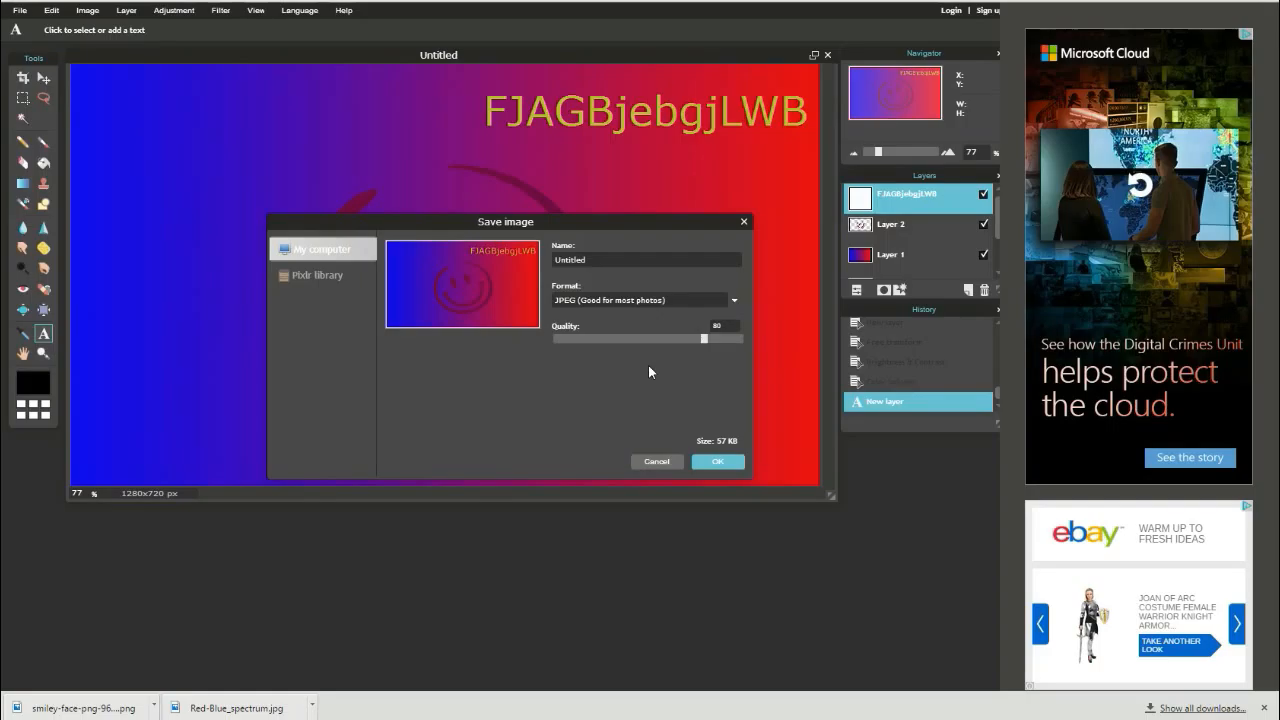
{"action": "left_click", "coordinate": [735, 303]}
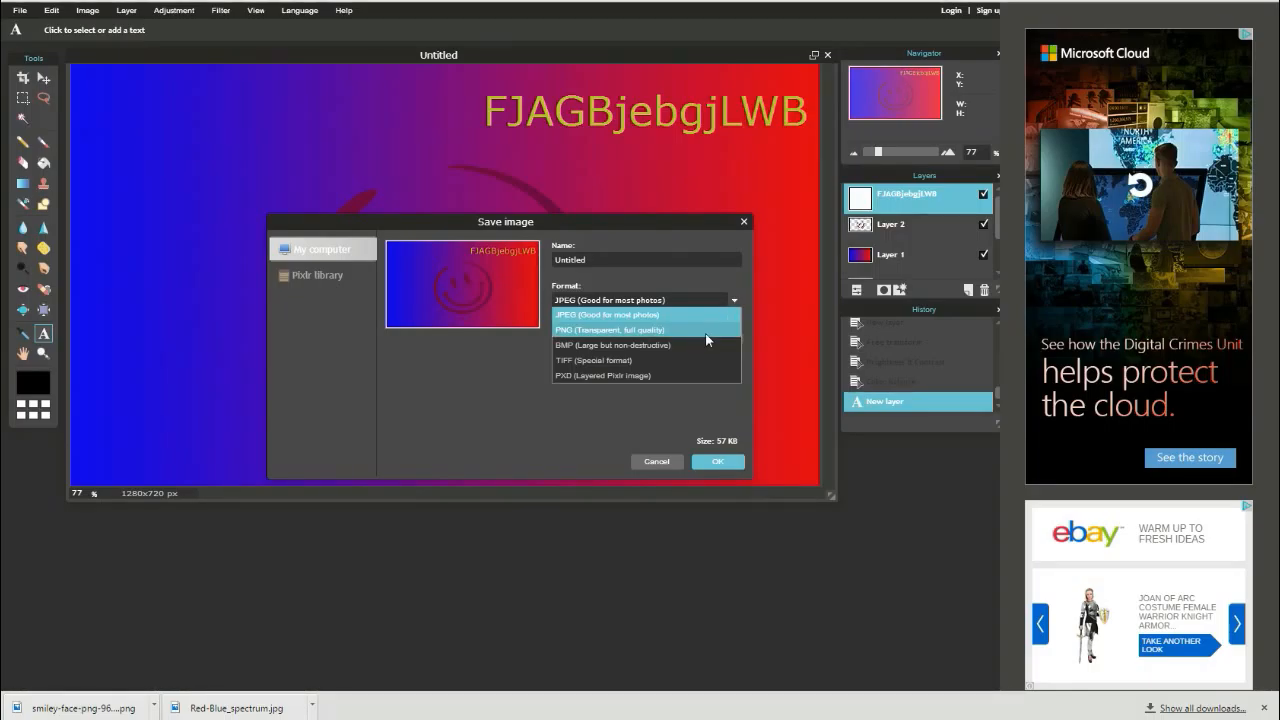
{"action": "left_click", "coordinate": [656, 461]}
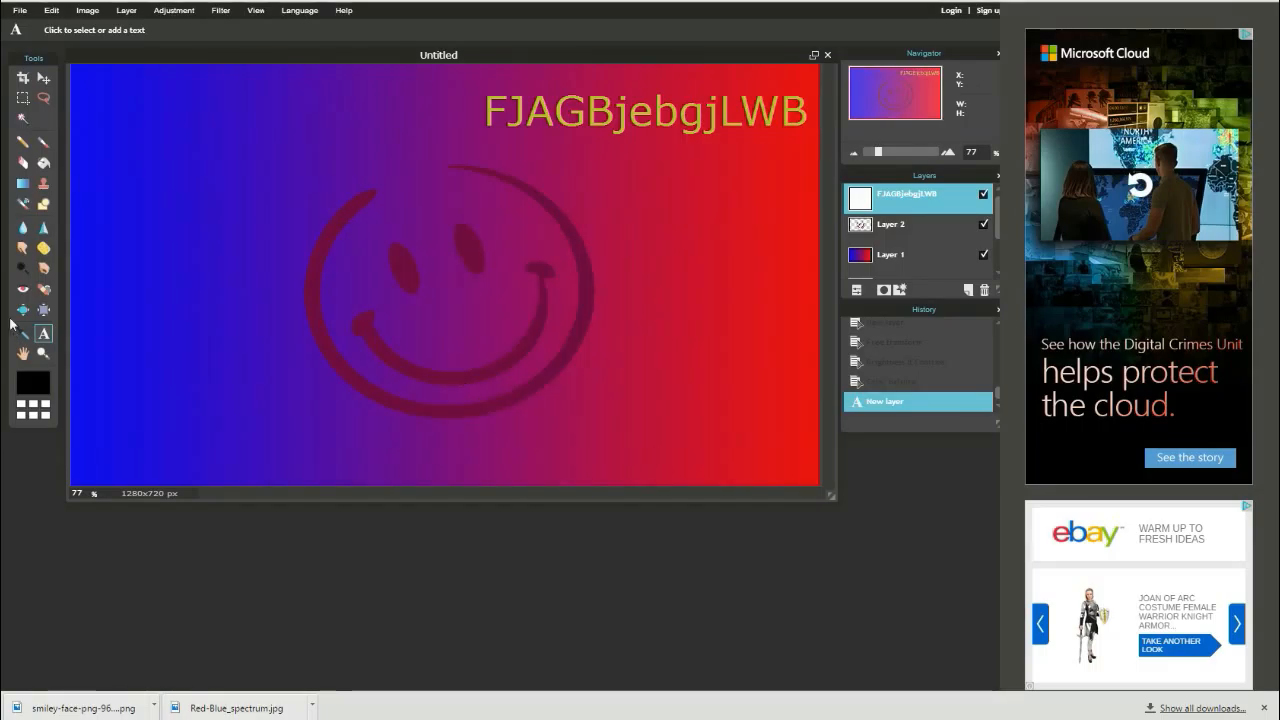